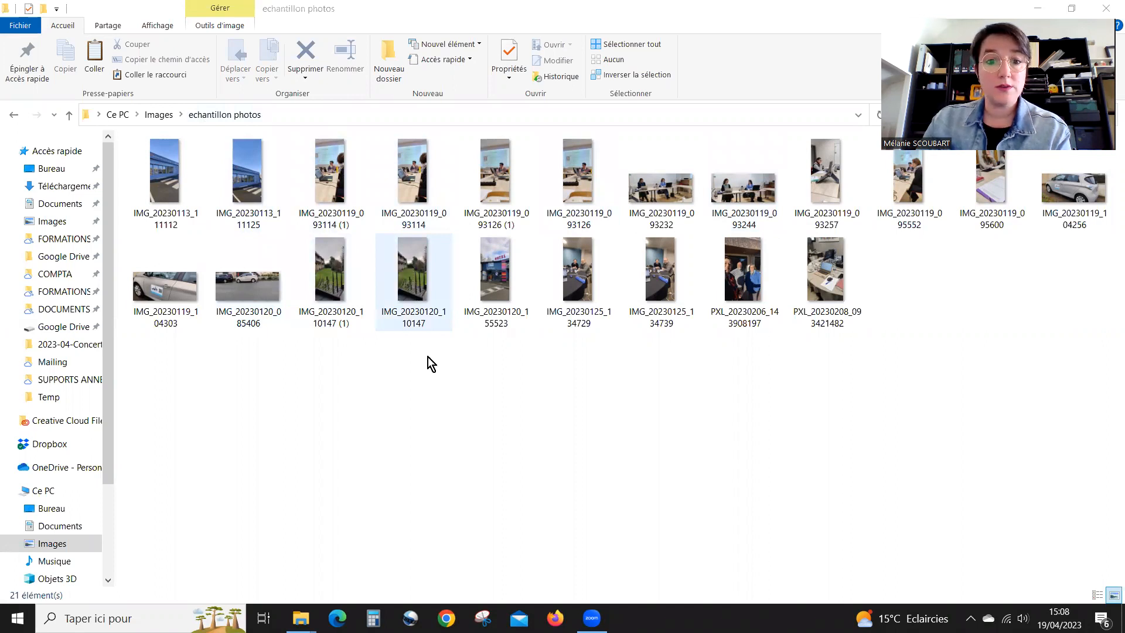
Open the photo IMG_20230120_110147, inspect it at actual size down to its lower part, and close the viewer
click(433, 287)
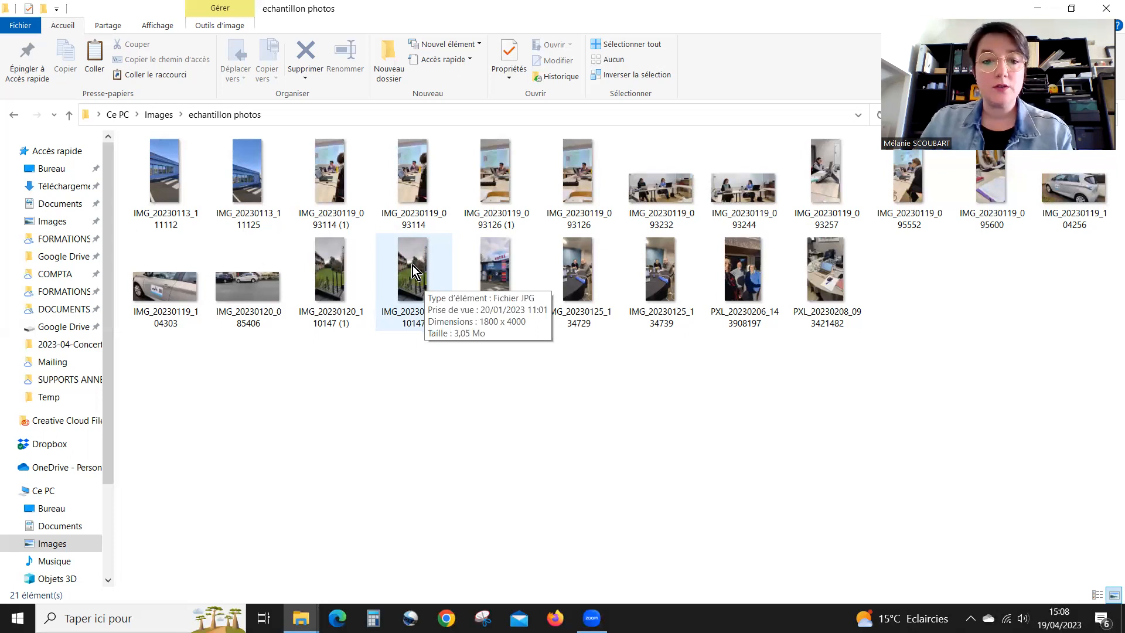
click(412, 266)
double_click(412, 265)
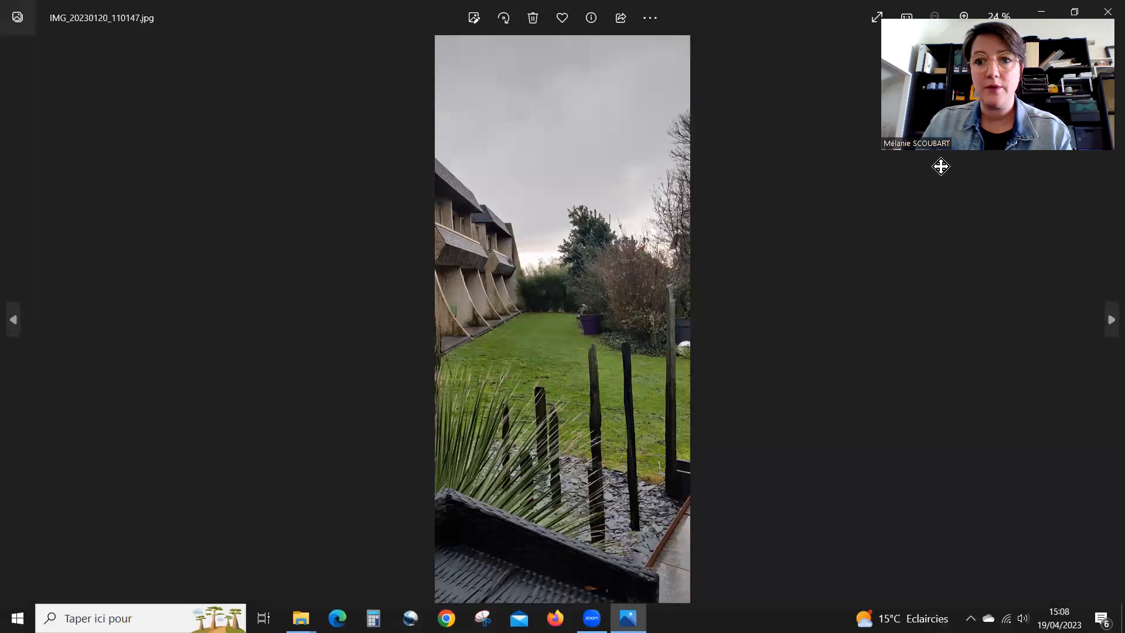
drag(941, 168, 941, 261)
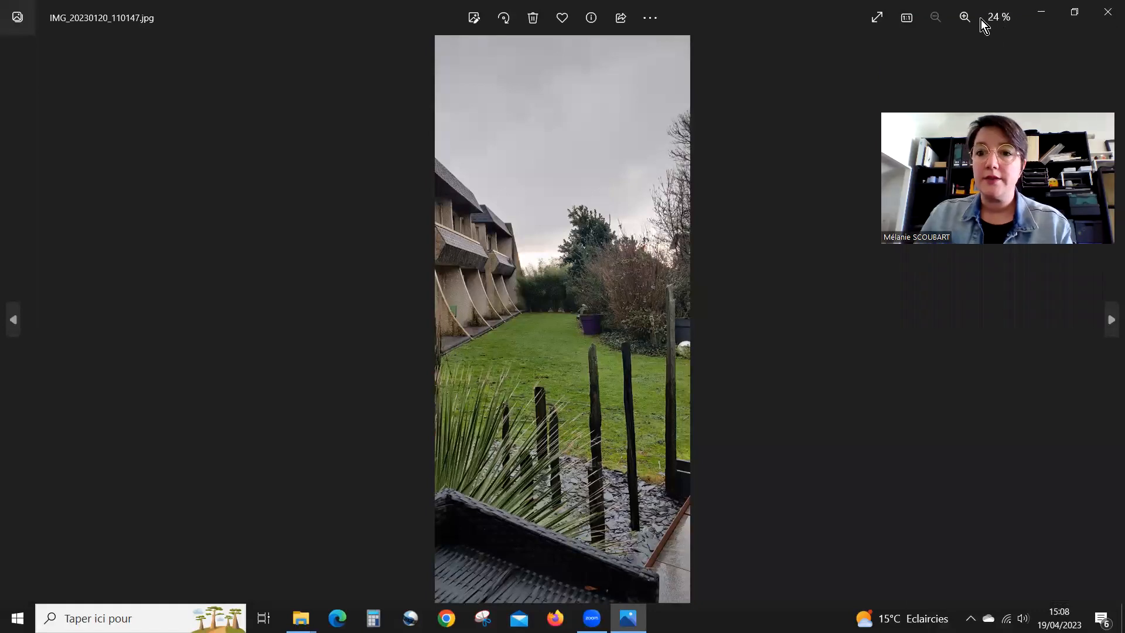
click(906, 18)
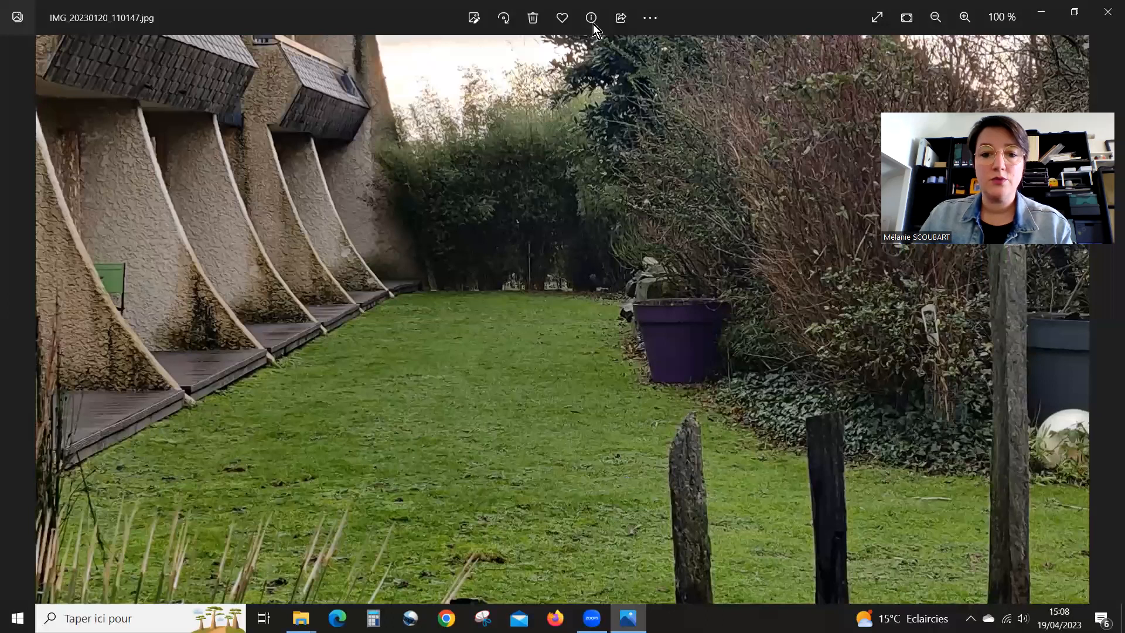
scroll(542, 289, down, 5)
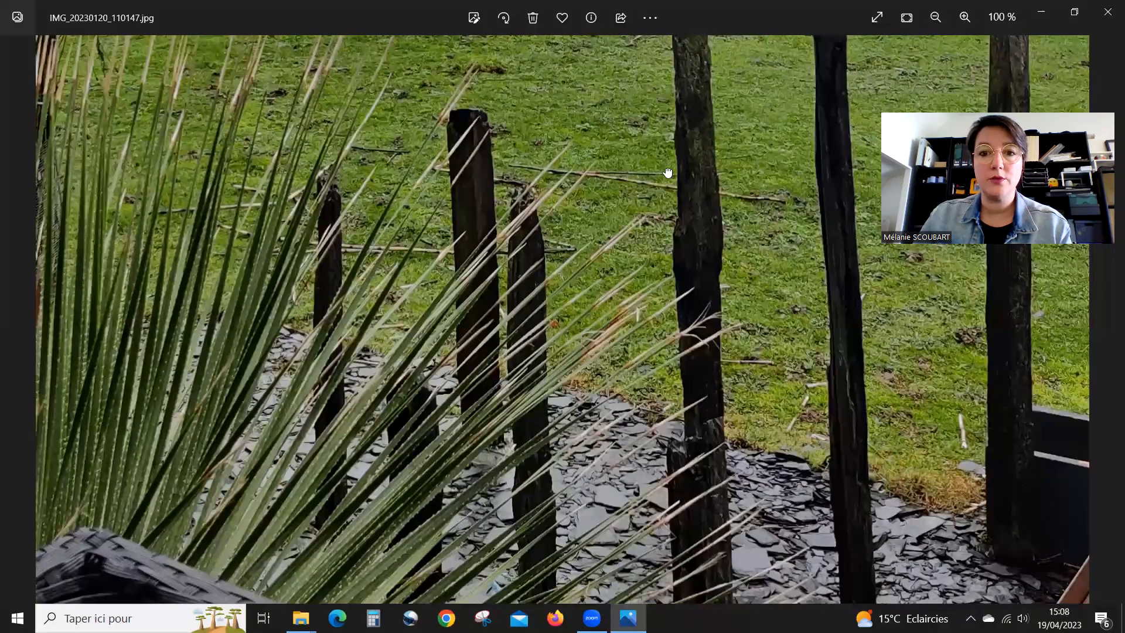
click(1104, 9)
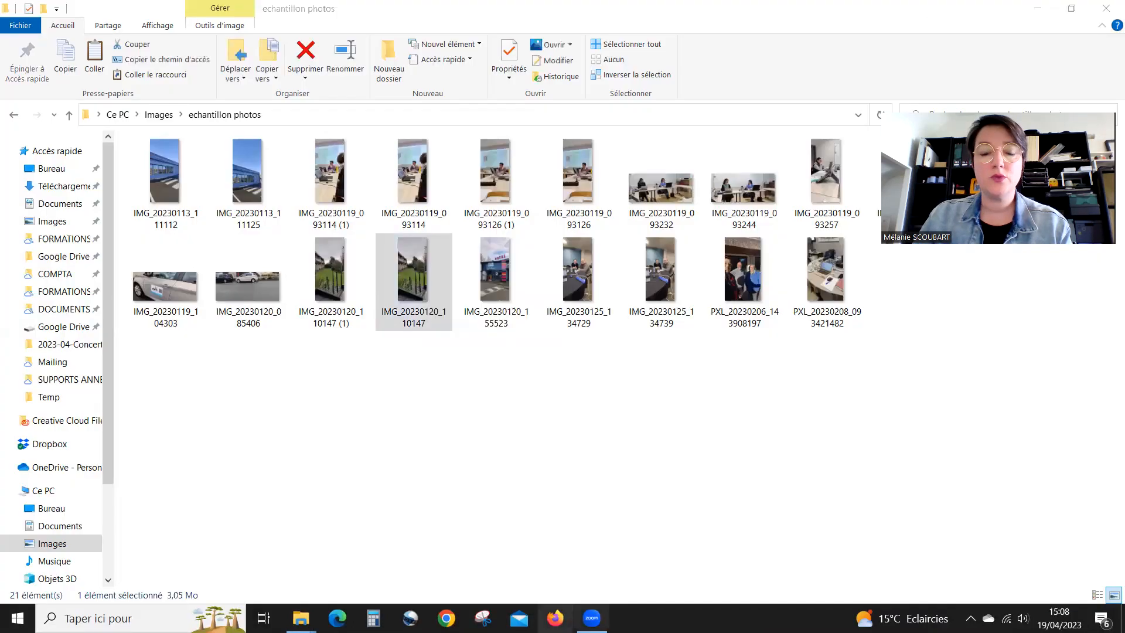
click(485, 452)
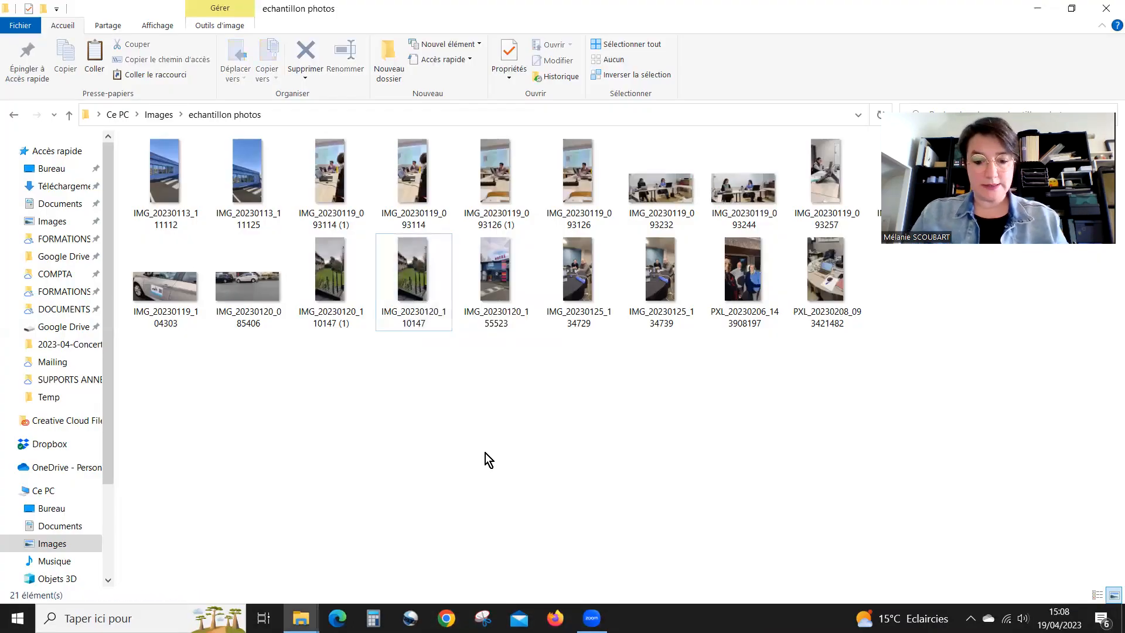
Find XnResize among the installed applications and launch it
key(super)
text(xn)
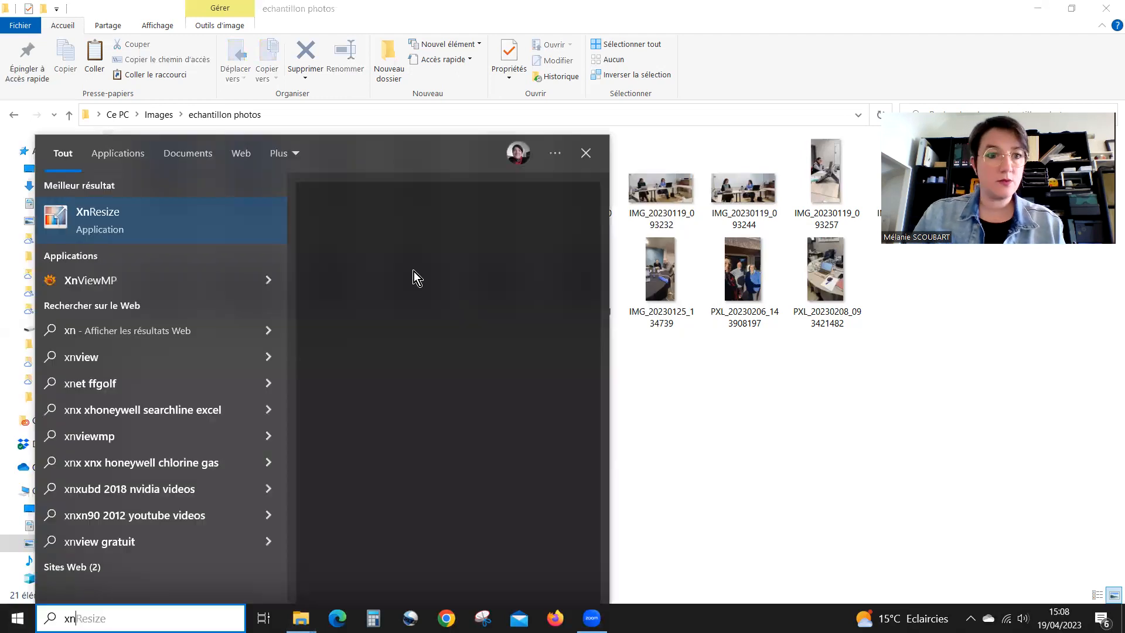
click(89, 221)
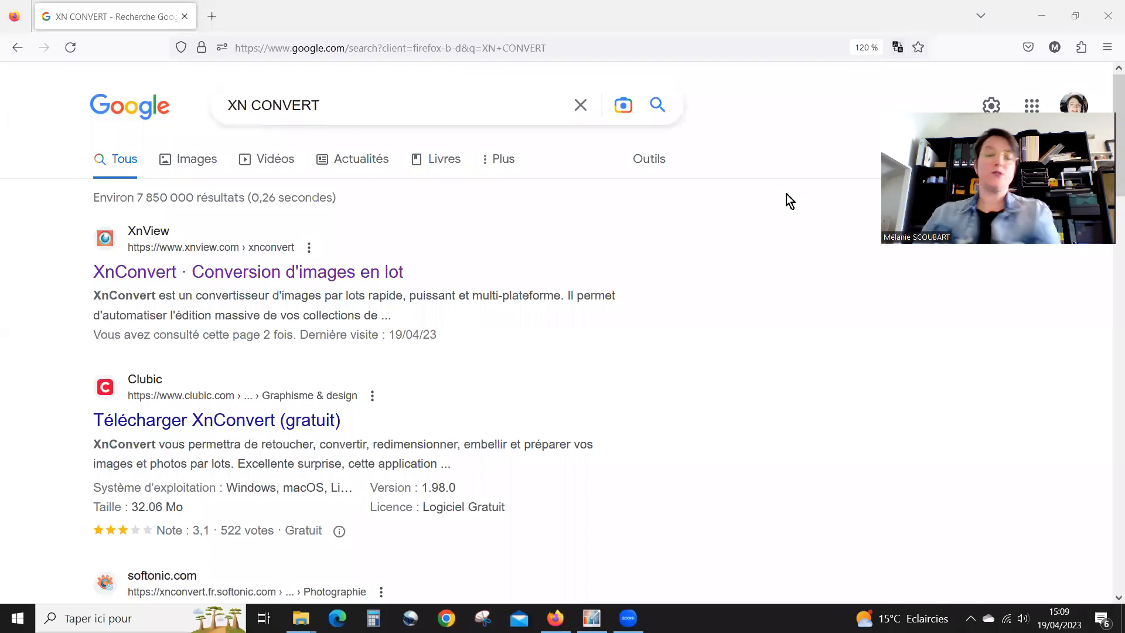
Open the XnConvert page on xnview.com from the search results and examine its download options and licence prices
click(164, 278)
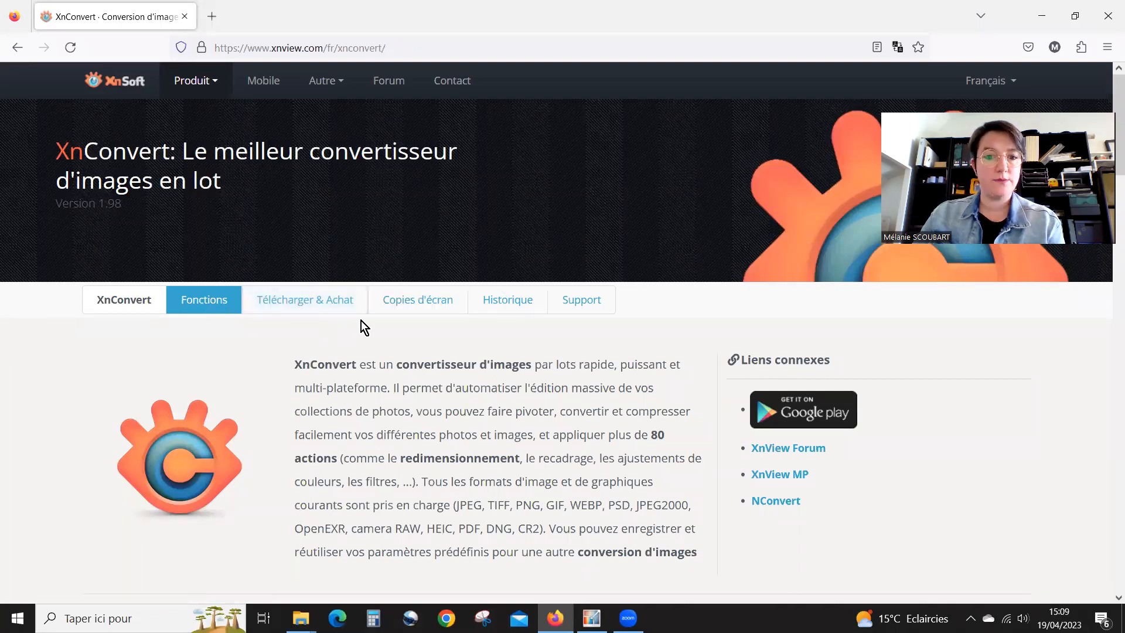
scroll(361, 322, down, 5)
scroll(364, 320, down, 15)
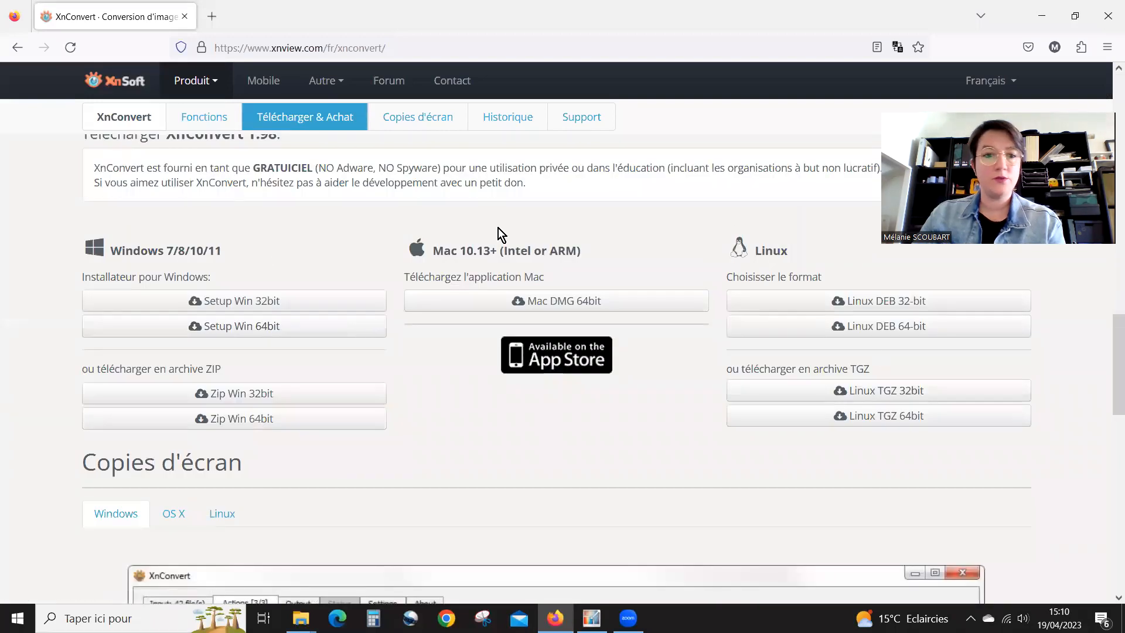
scroll(645, 457, up, 15)
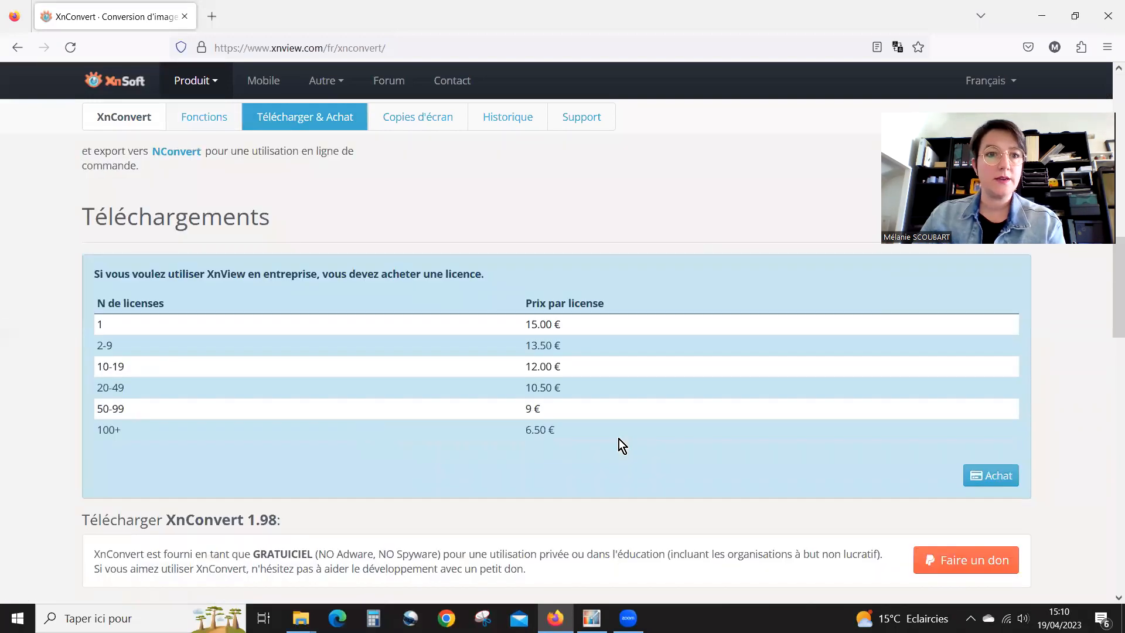
scroll(528, 328, up, 5)
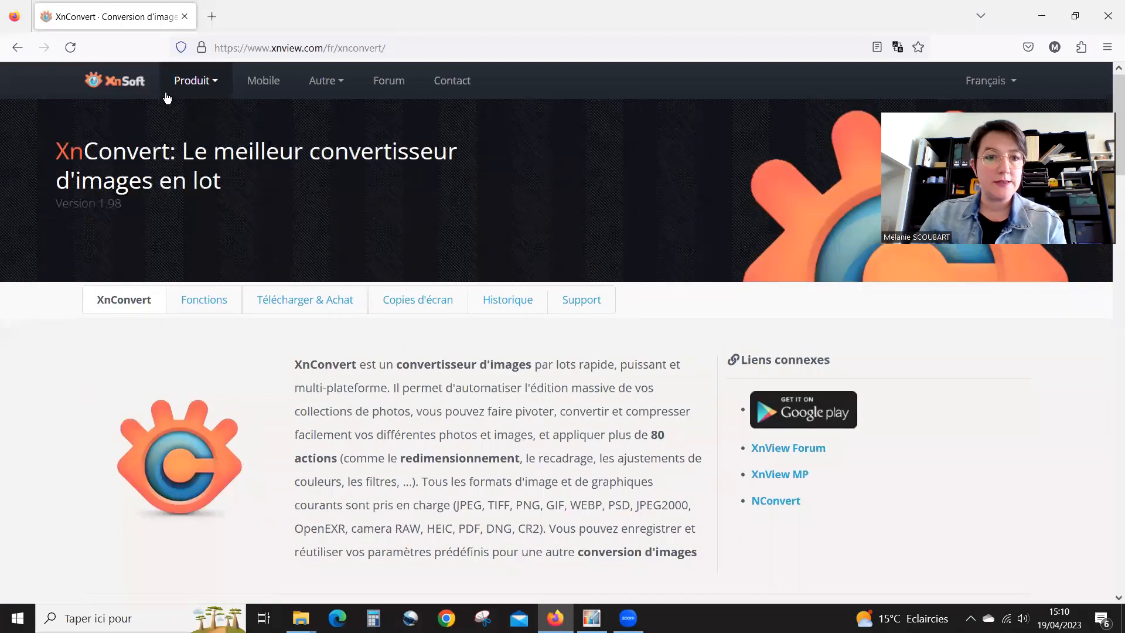
Open the XnResize product page on the XnSoft site and examine its description and download options
click(189, 82)
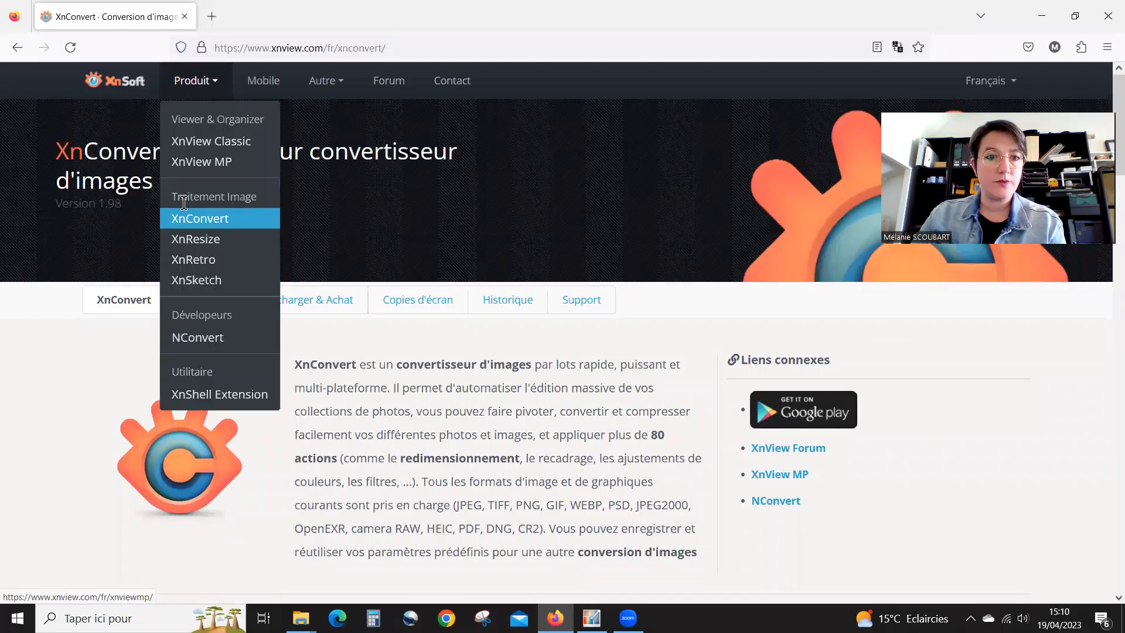
click(198, 240)
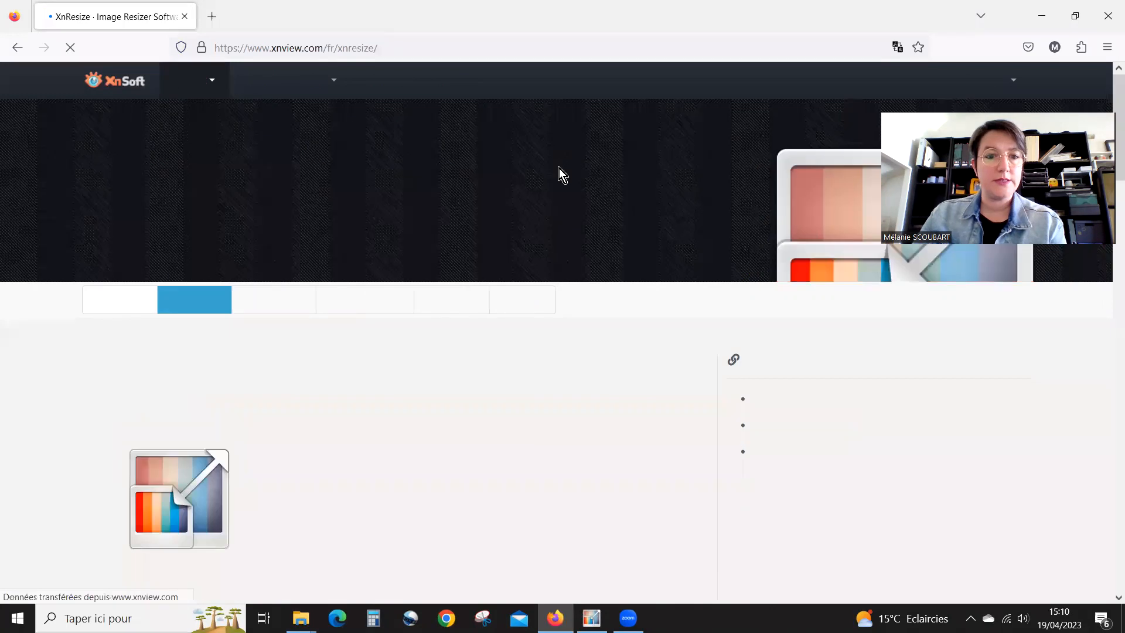
scroll(523, 252, down, 5)
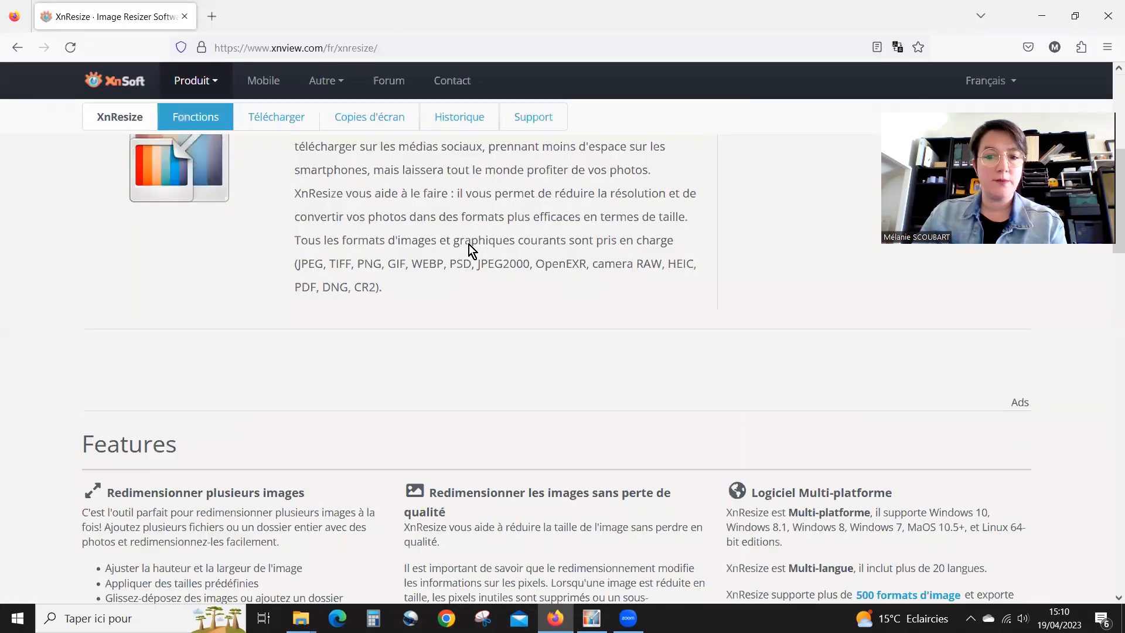
scroll(481, 252, down, 8)
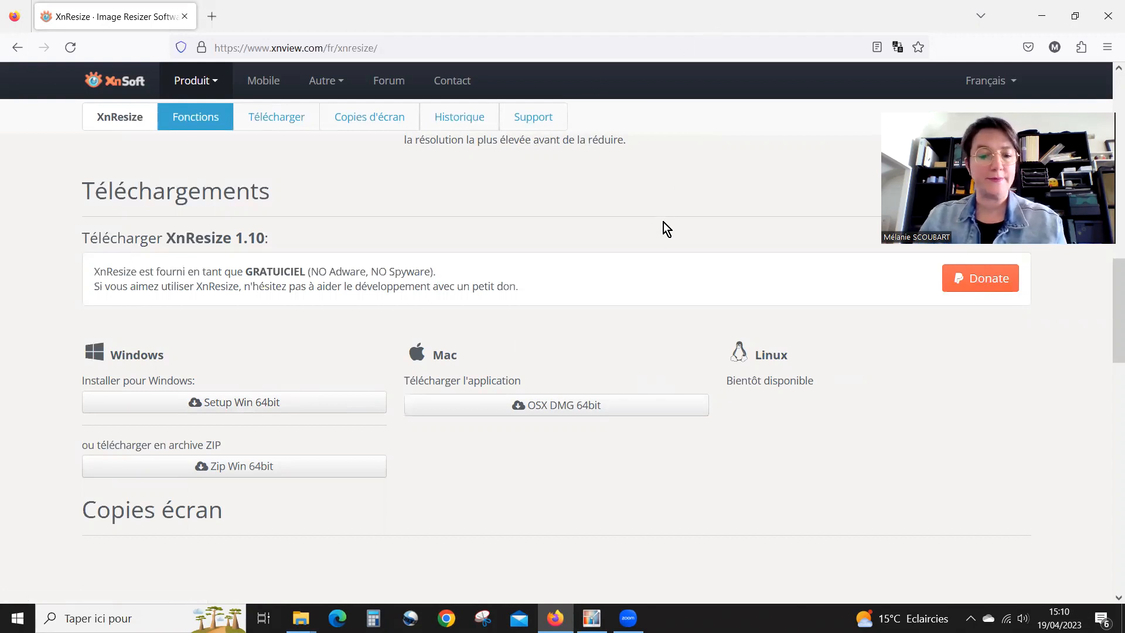
Switch back to the echantillon photos folder, open XnResize and maximize its window
mouse_move(300, 618)
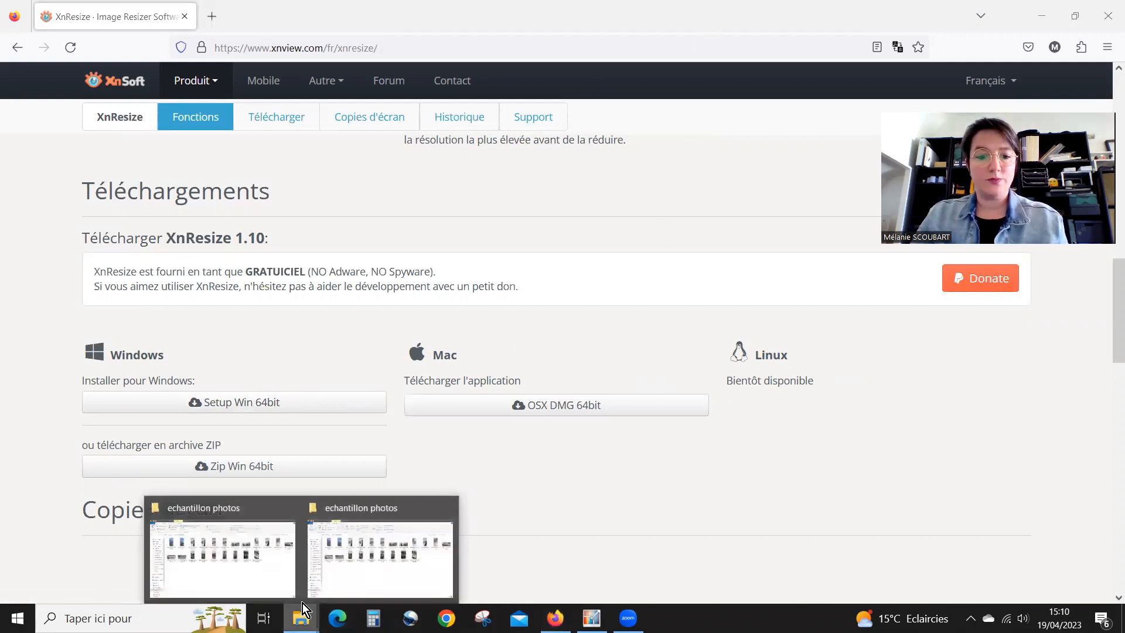
click(370, 561)
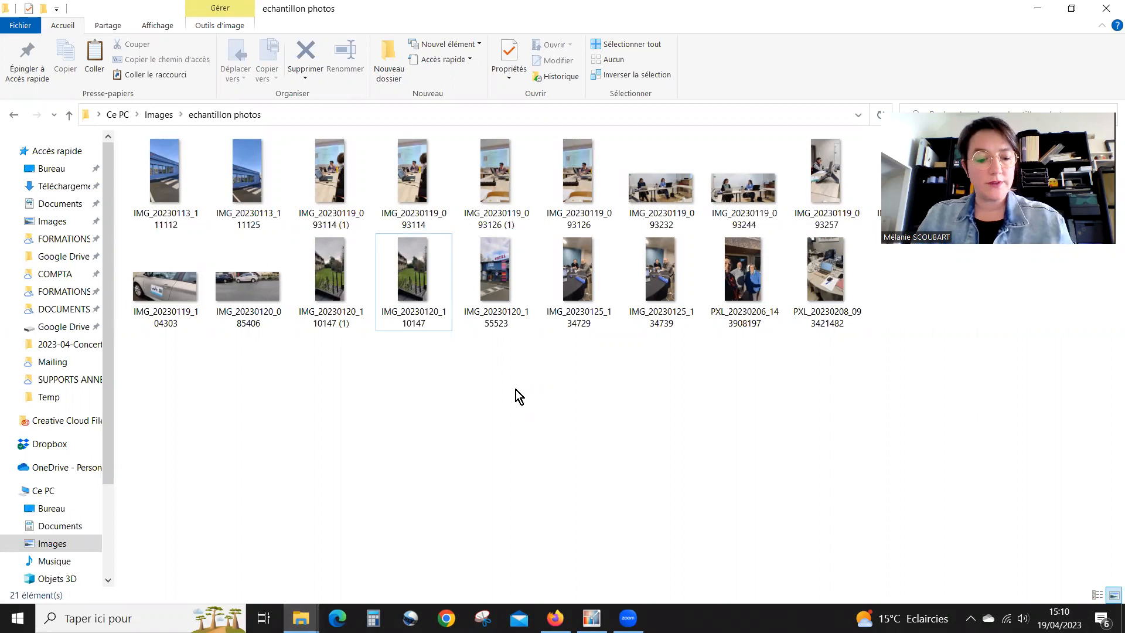
key(super)
text(XNR)
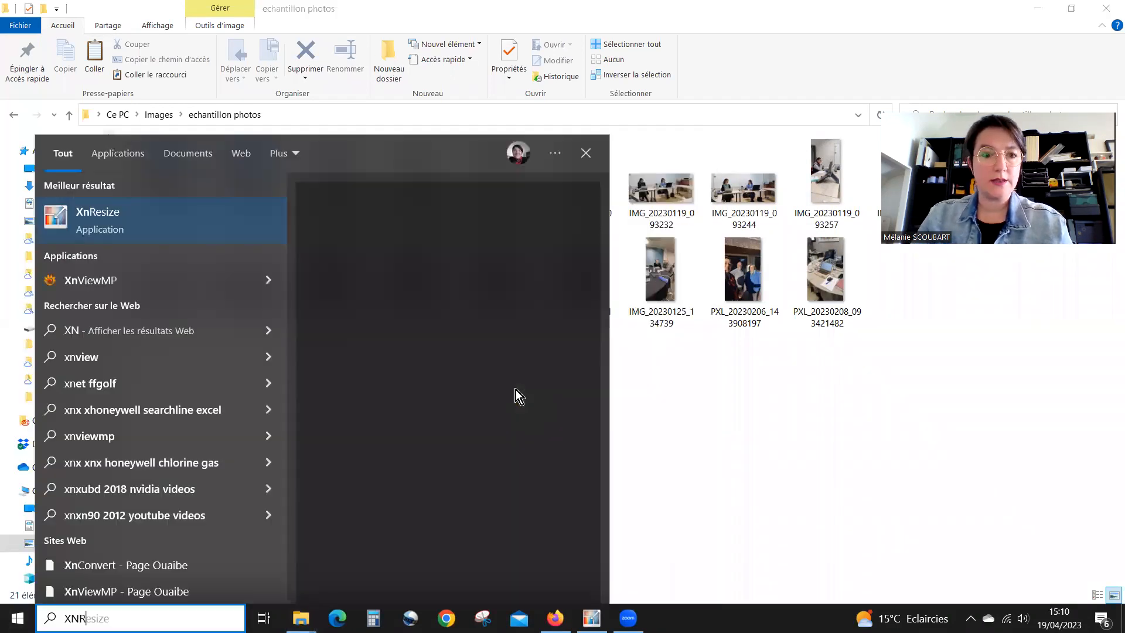
click(134, 216)
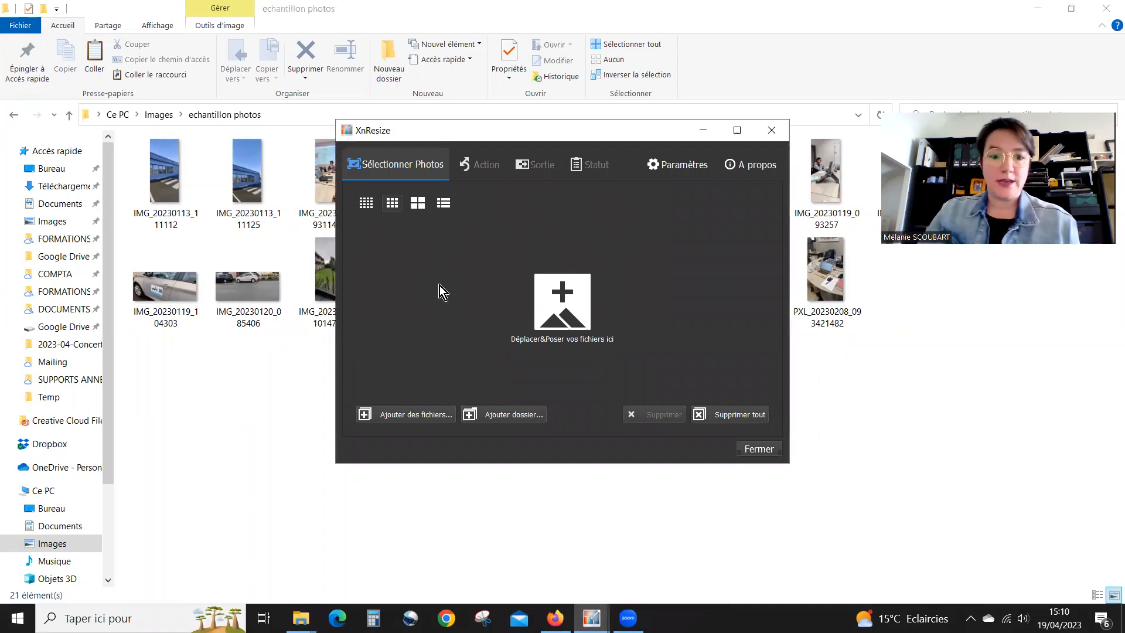
click(735, 130)
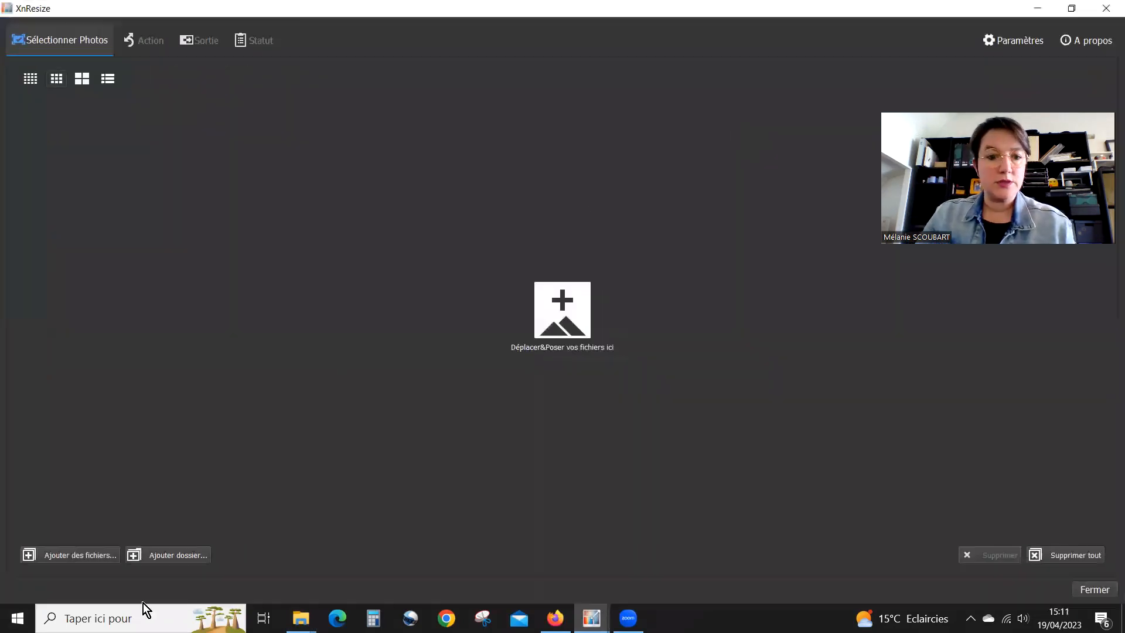
Add the whole echantillon photos folder from Images to the list of photos to resize
click(175, 554)
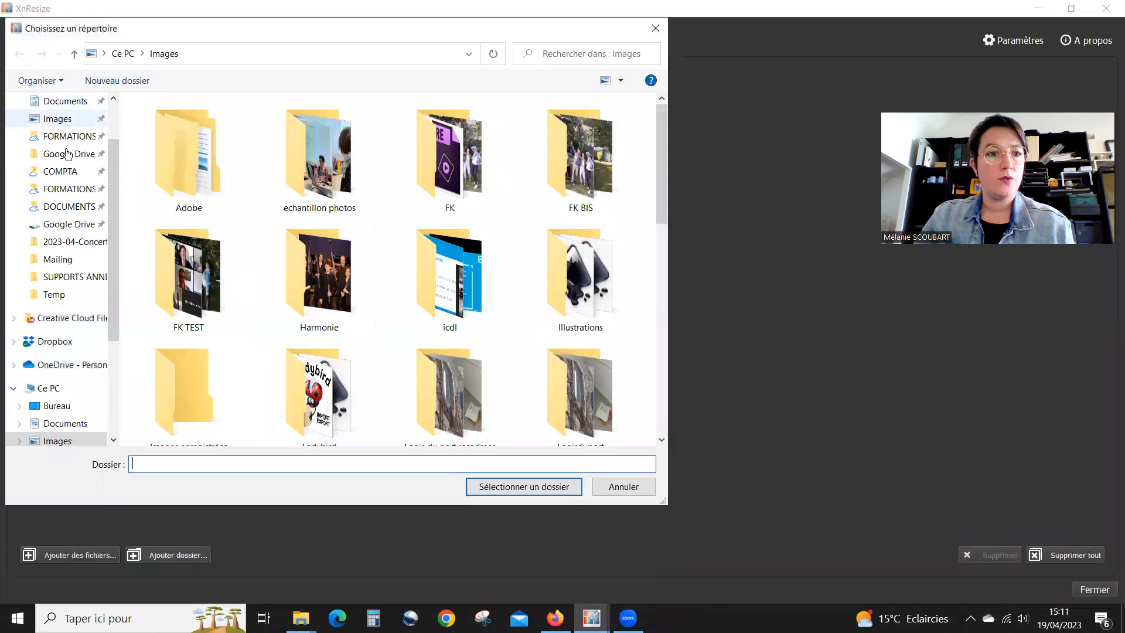
scroll(66, 222, up, 1)
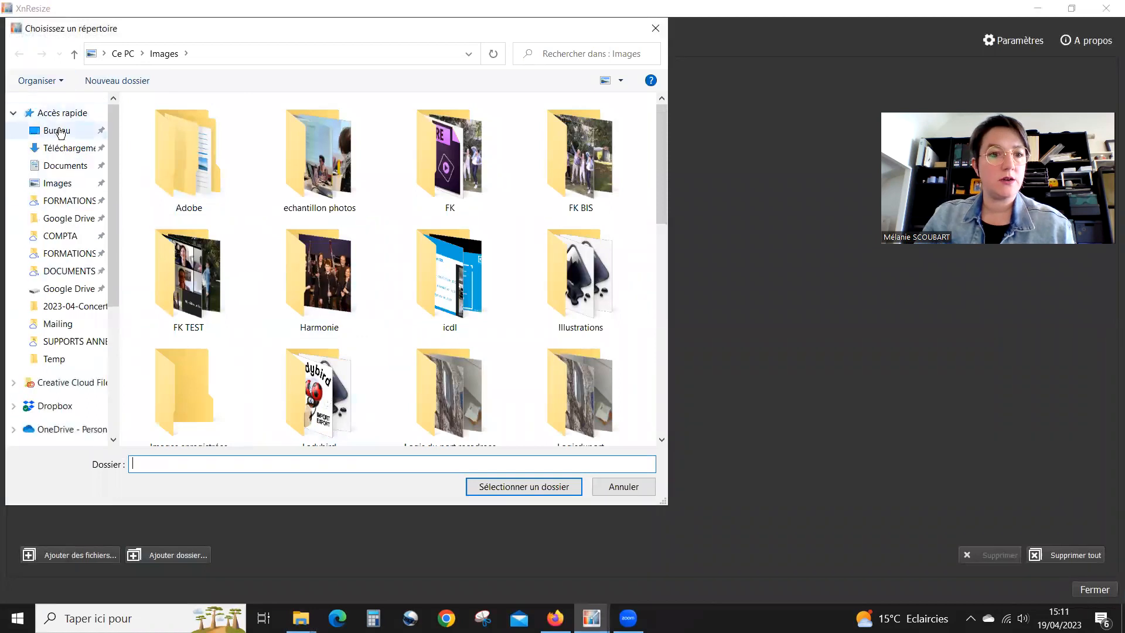
click(58, 183)
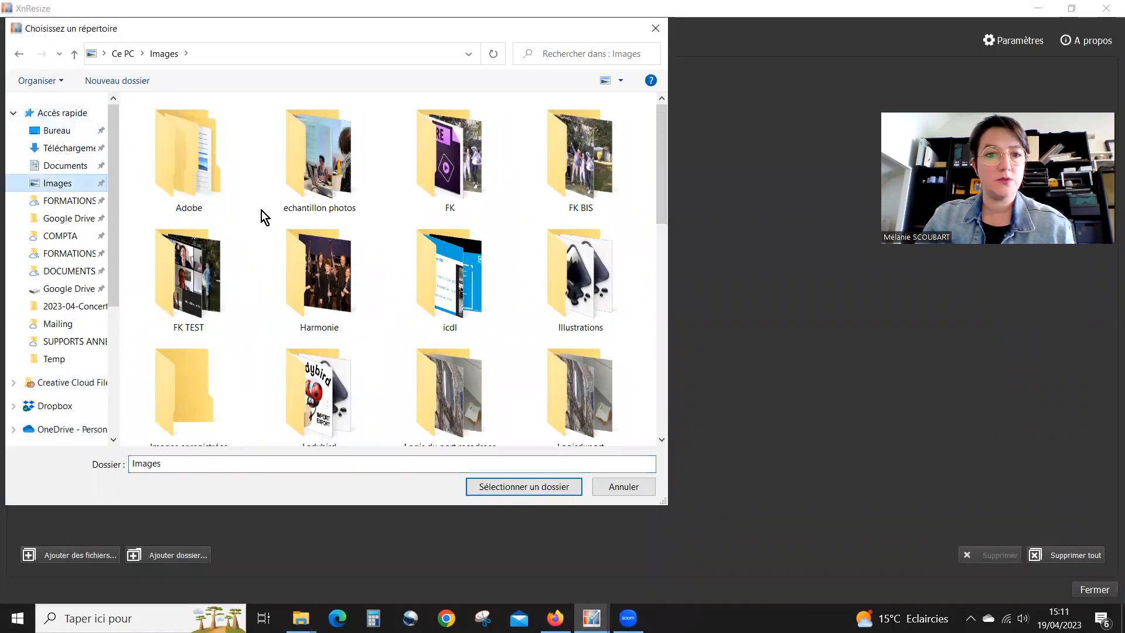
double_click(304, 150)
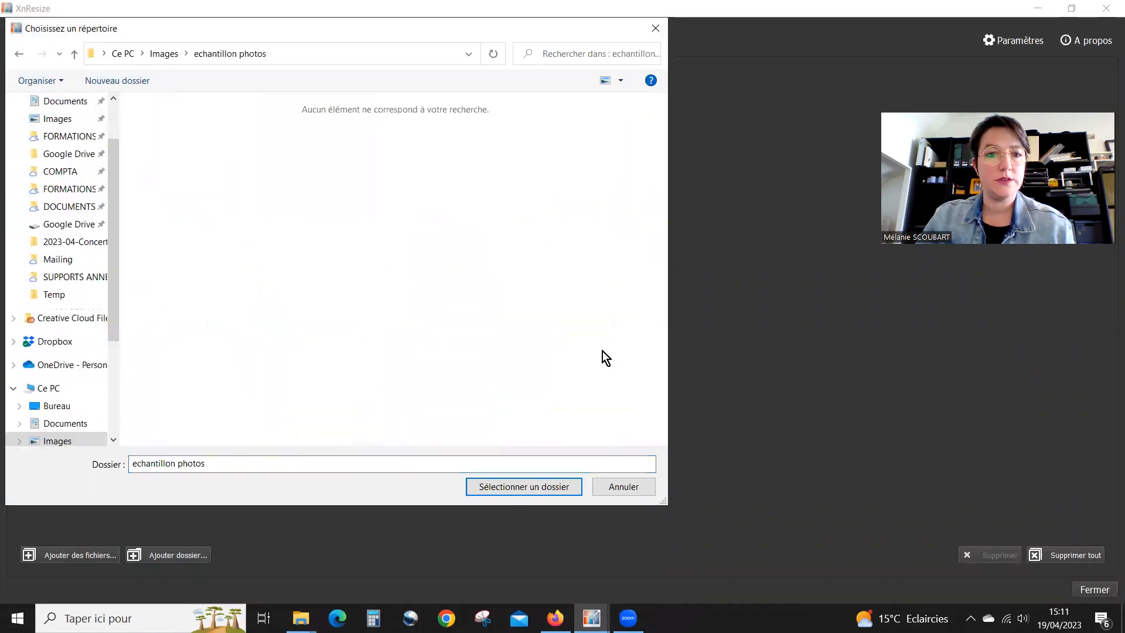
click(530, 489)
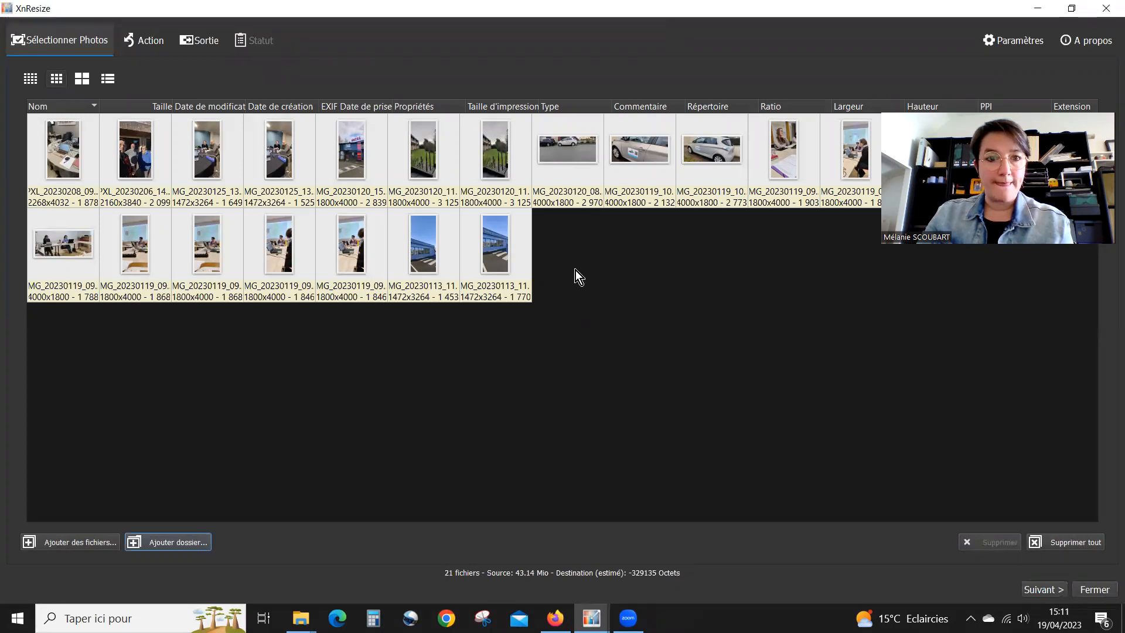
click(66, 158)
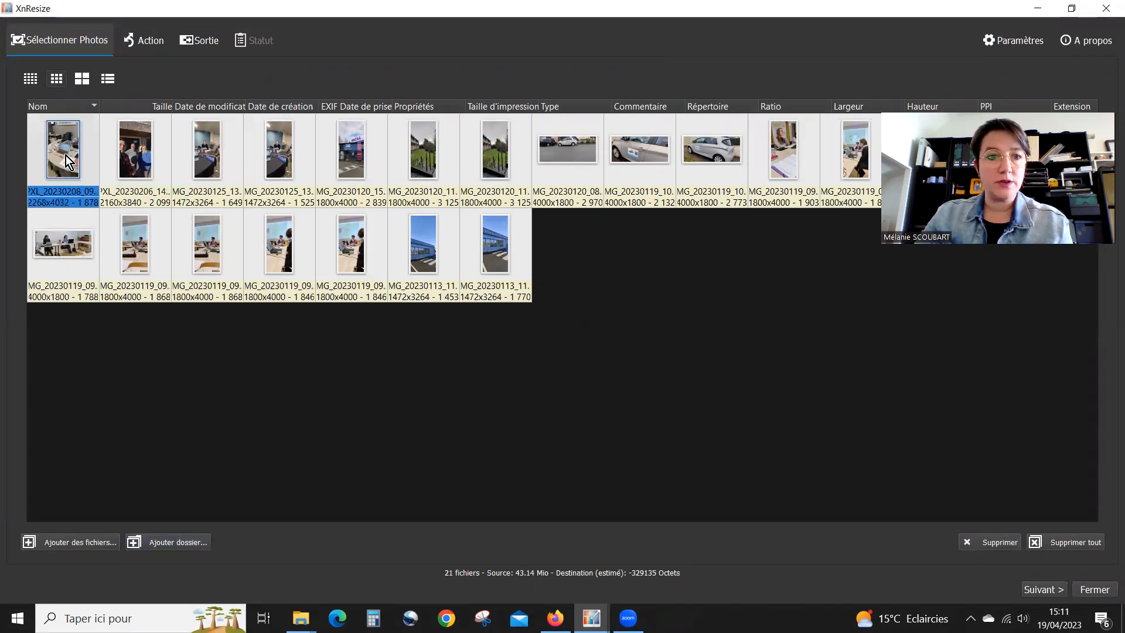
click(721, 374)
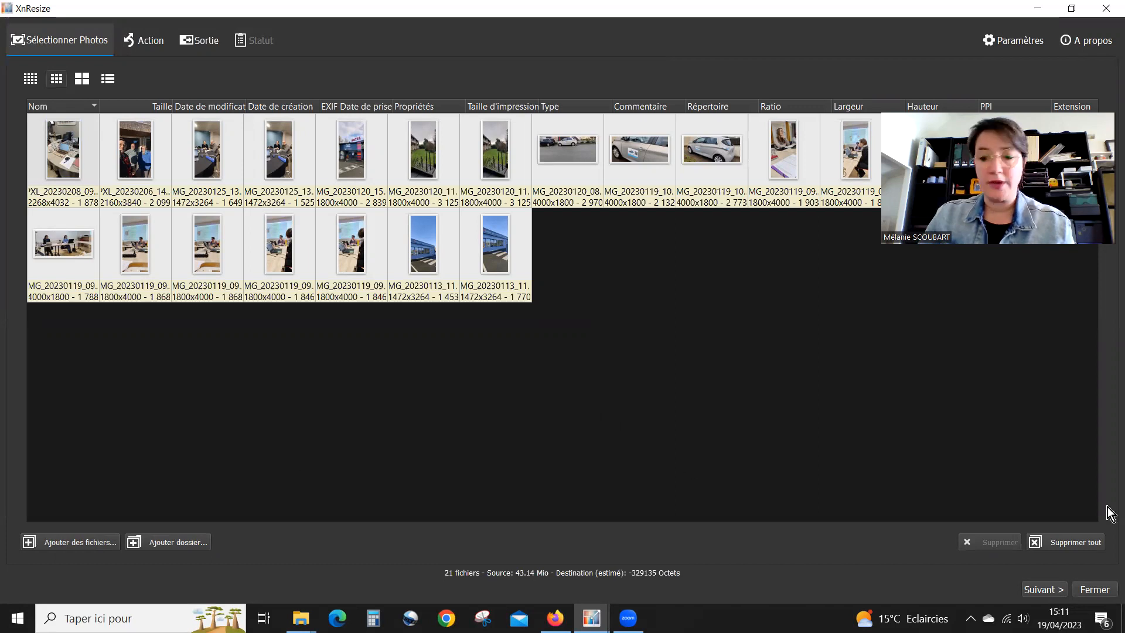
Go on to the resize action, keep the Côté le plus long mode and set the size to 1000 pixels
click(1048, 592)
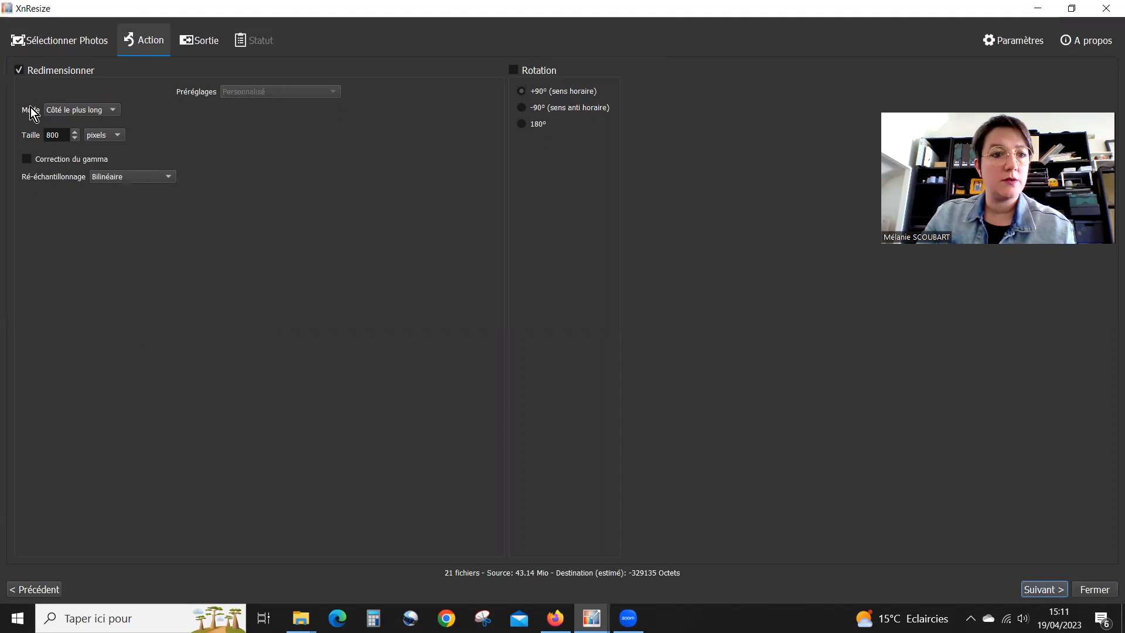
click(87, 113)
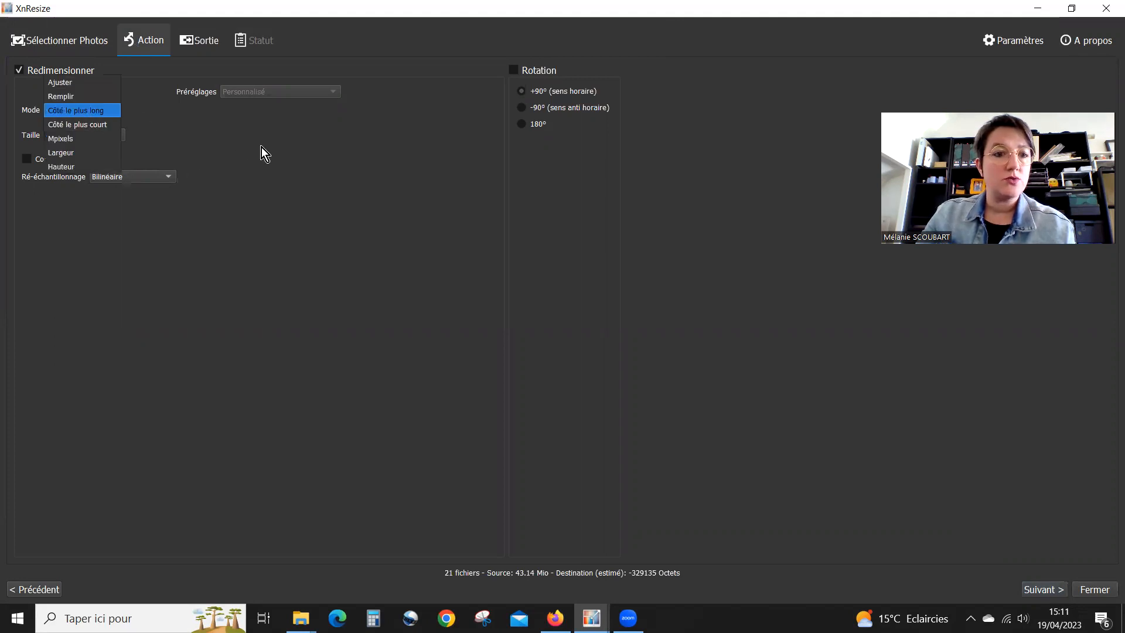
click(94, 111)
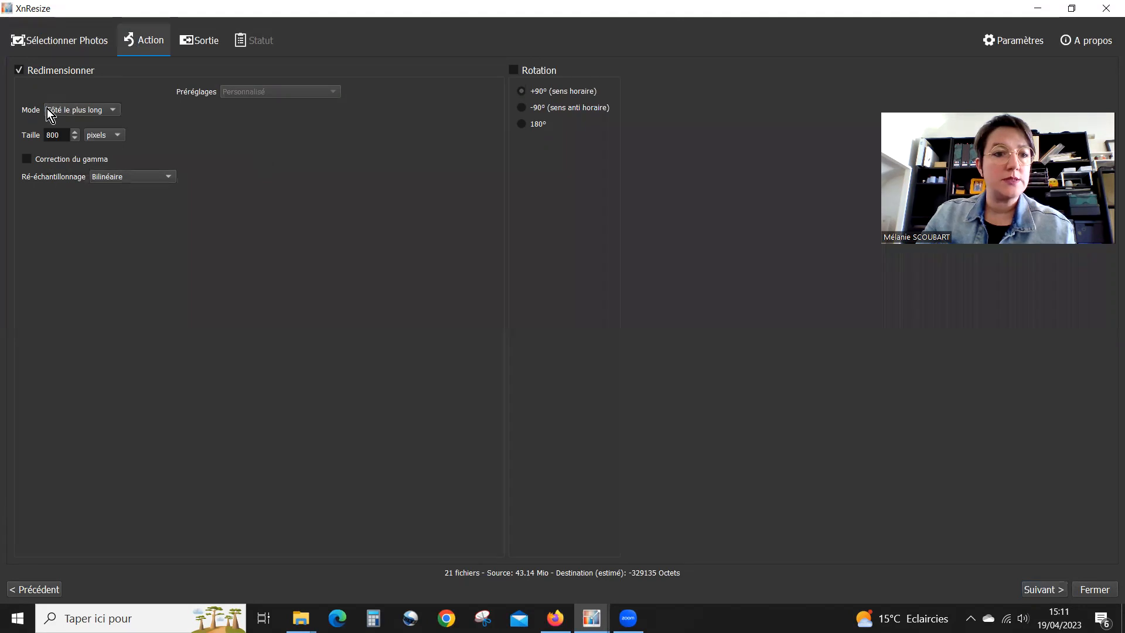
drag(66, 136, 7, 141)
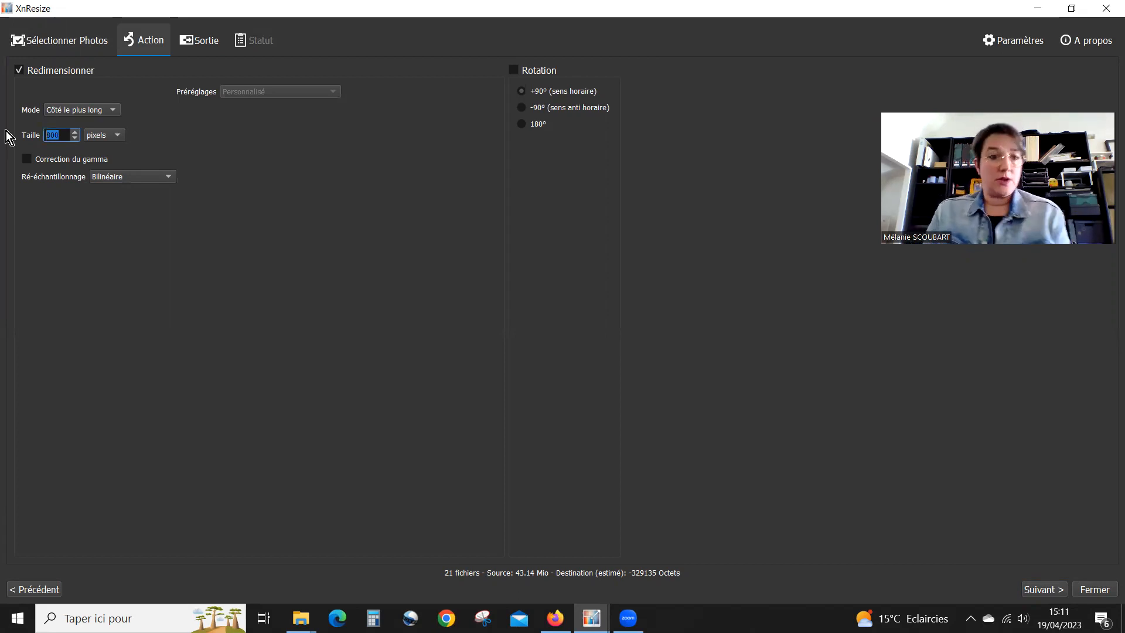
click(63, 134)
drag(63, 135, 37, 135)
text(1000)
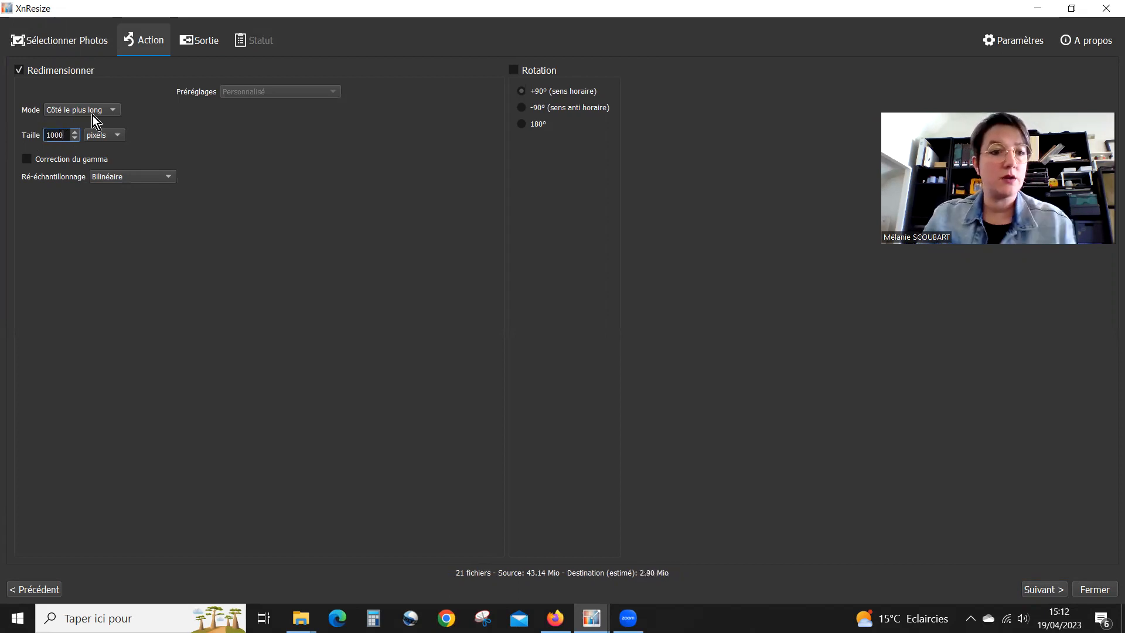
click(294, 248)
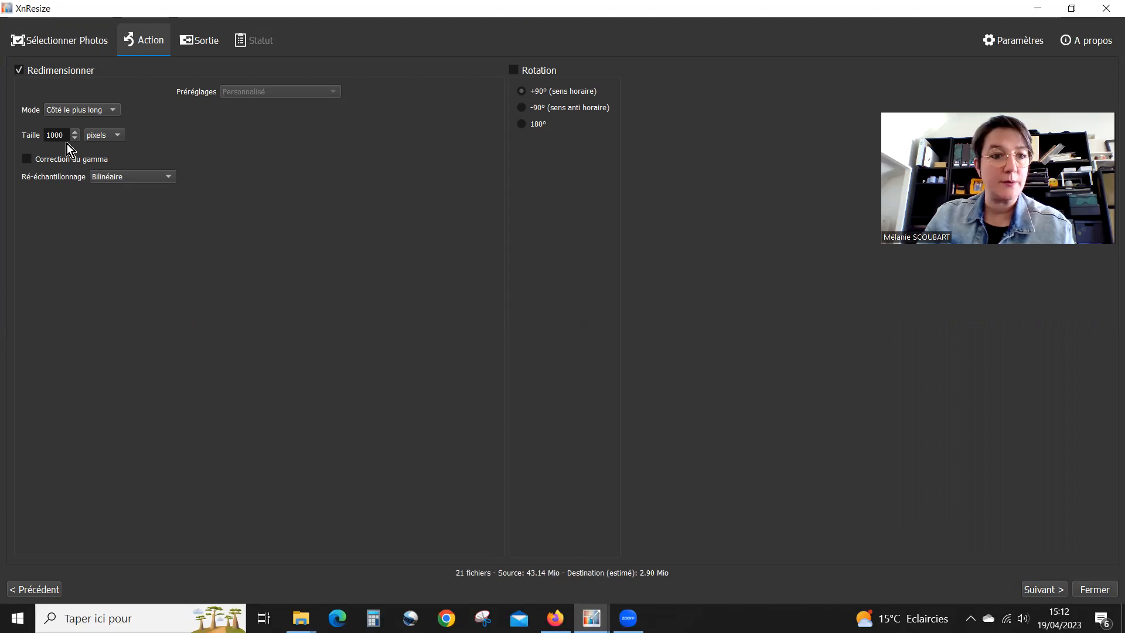
Go on to the output settings, create a folder named test inside Images and choose it as the destination folder
click(1044, 588)
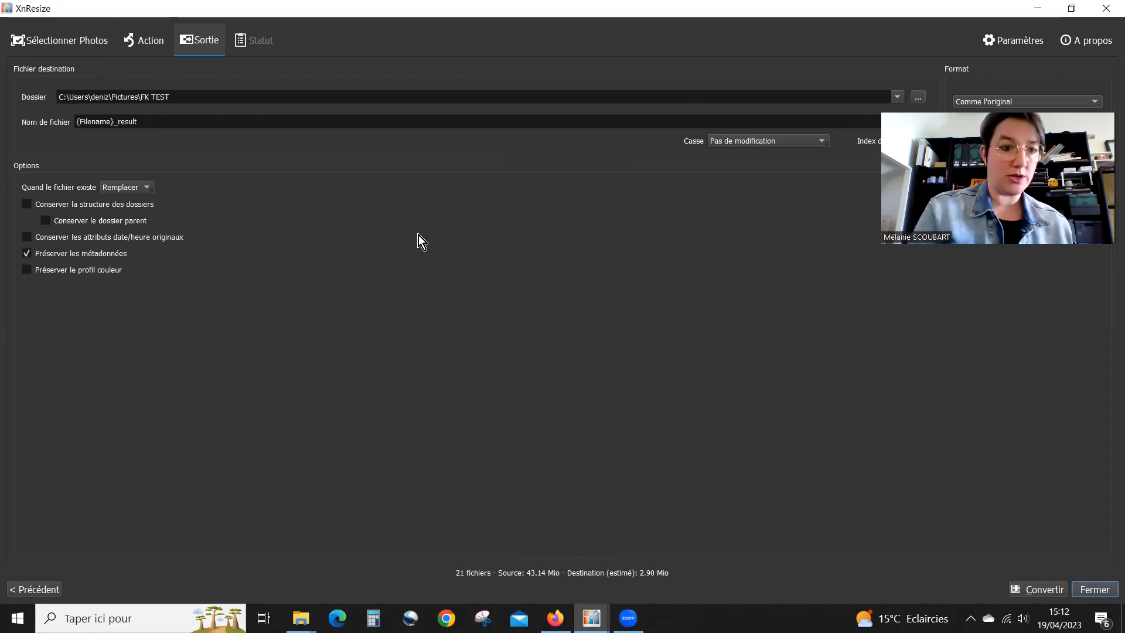
click(918, 97)
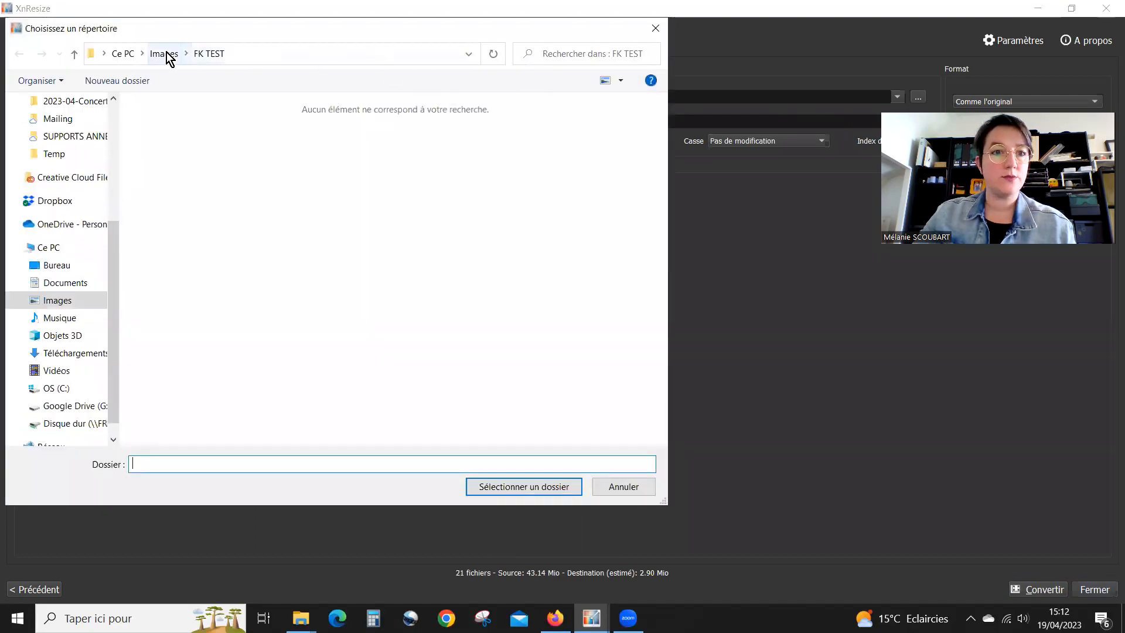
click(164, 53)
click(136, 82)
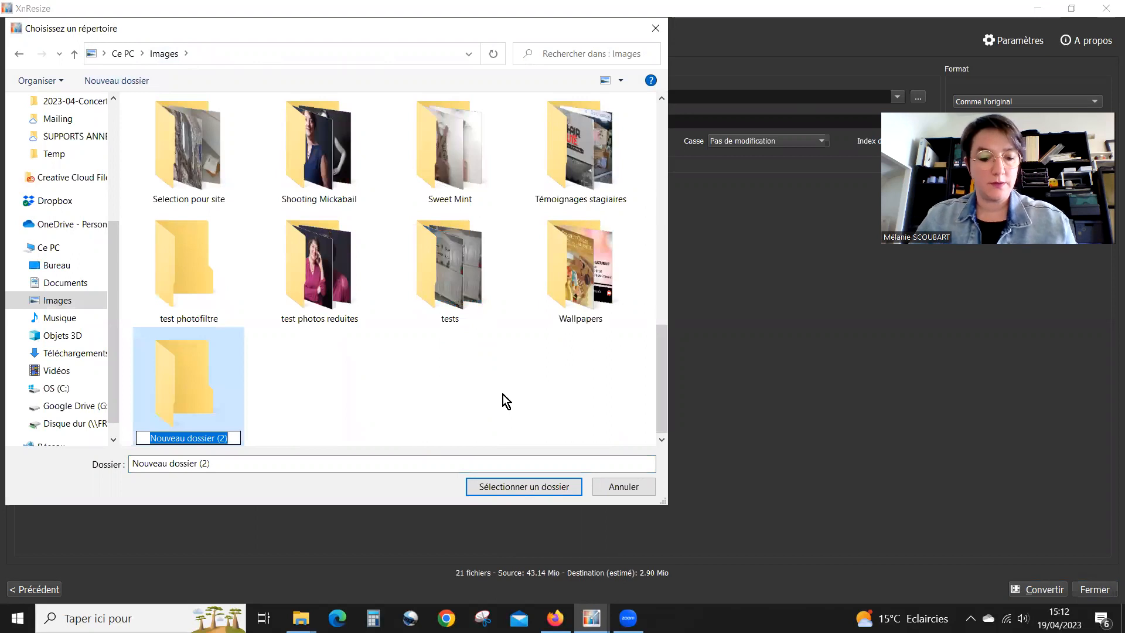
text(test)
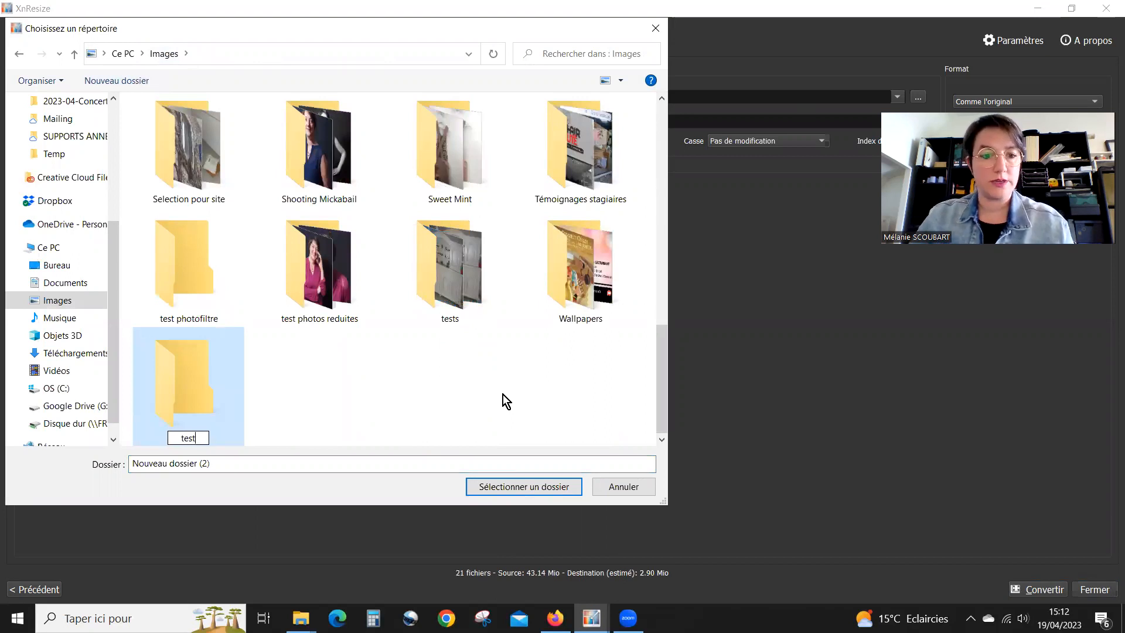
double_click(182, 391)
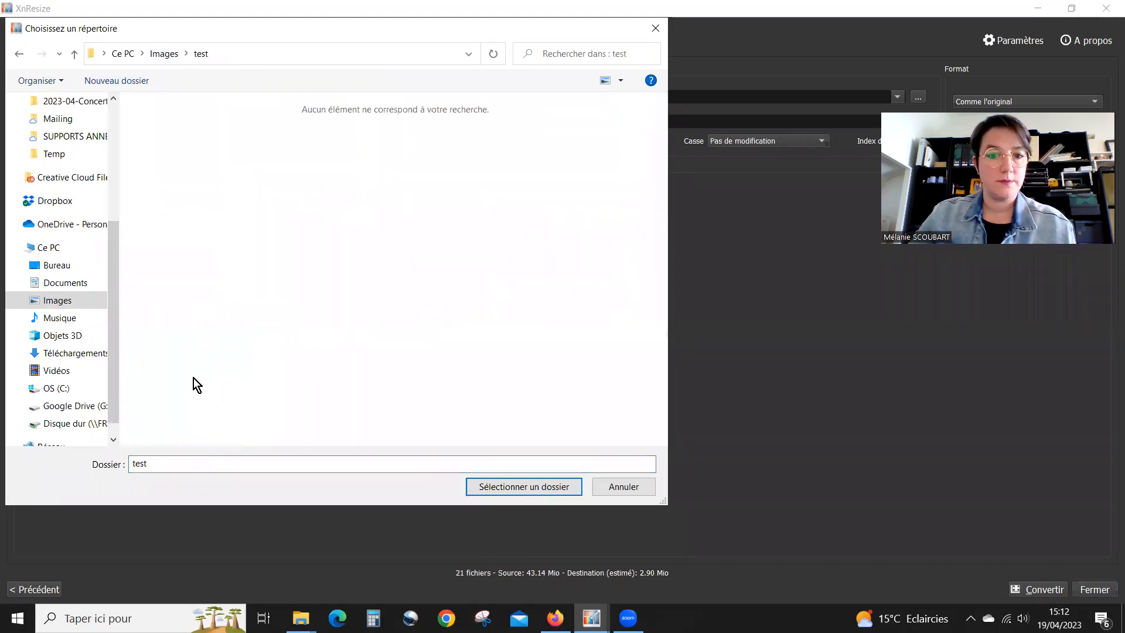
click(528, 483)
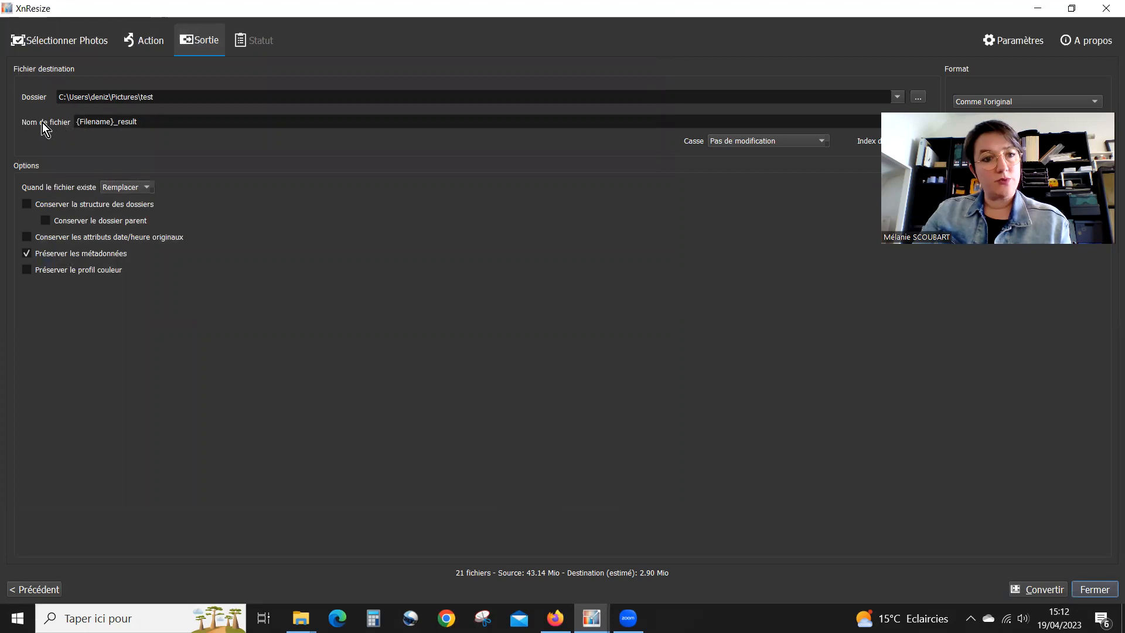
Change the output file name pattern to {Filename}_test
click(126, 123)
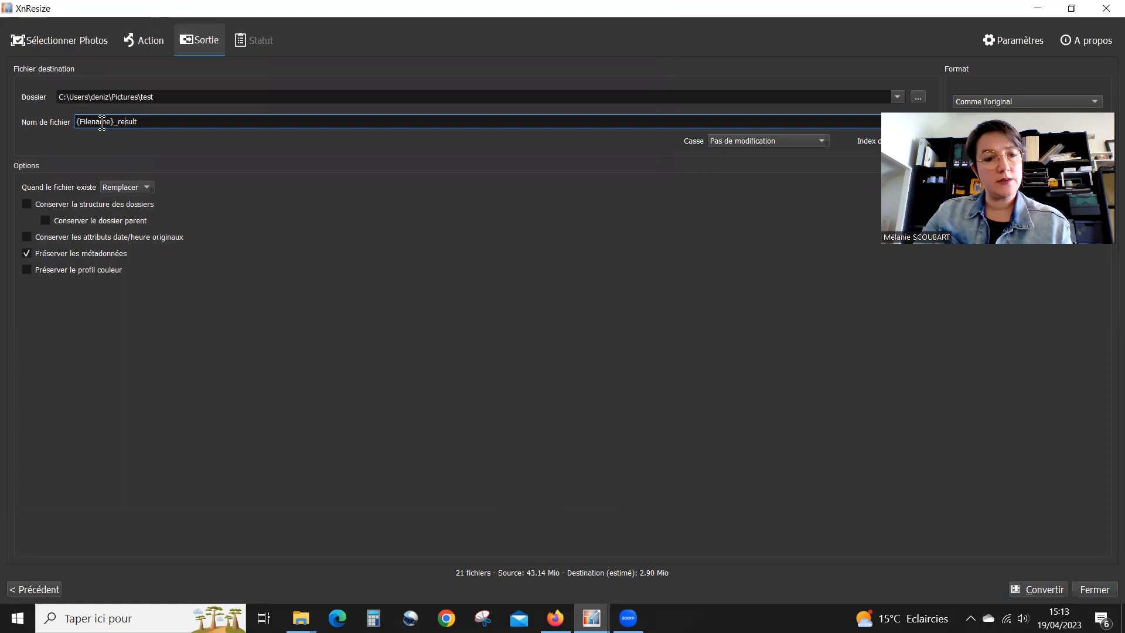
key(BackSpace)
key(BackSpace)
key(BackSpace)
key(BackSpace)
key(BackSpace)
key(BackSpace)
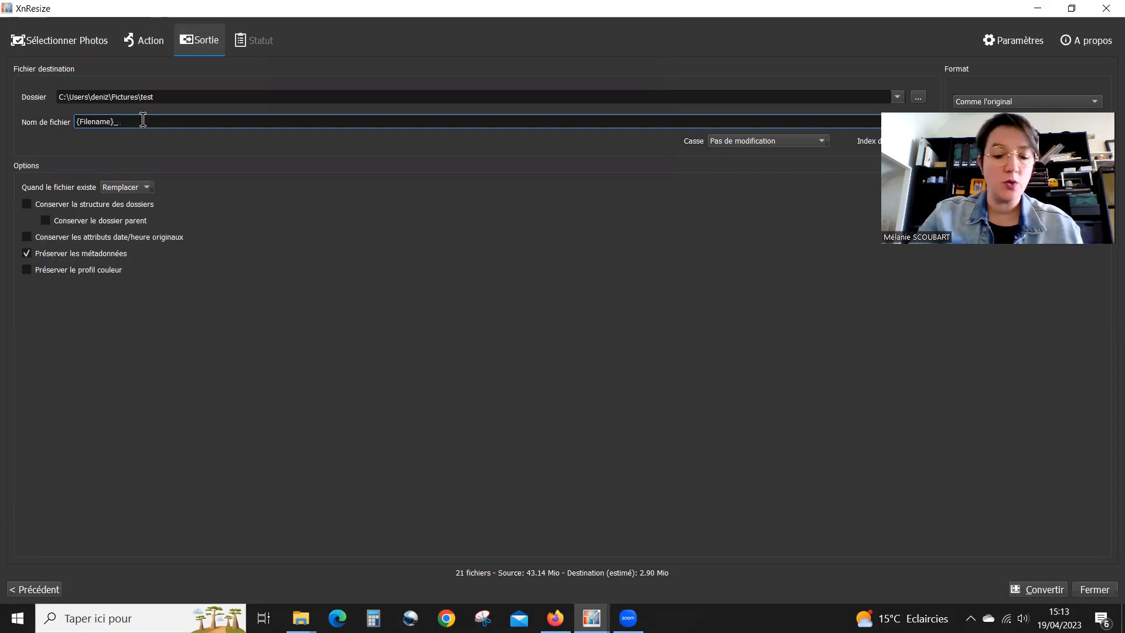
text(test)
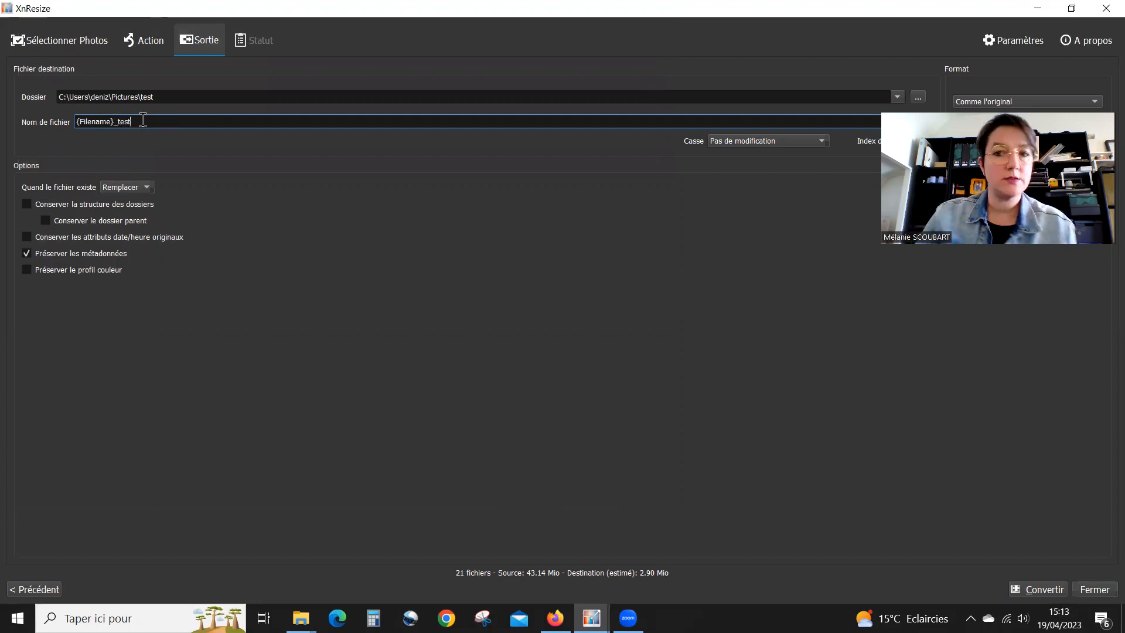
Set the handling of already existing files to Renommer
drag(957, 166, 957, 269)
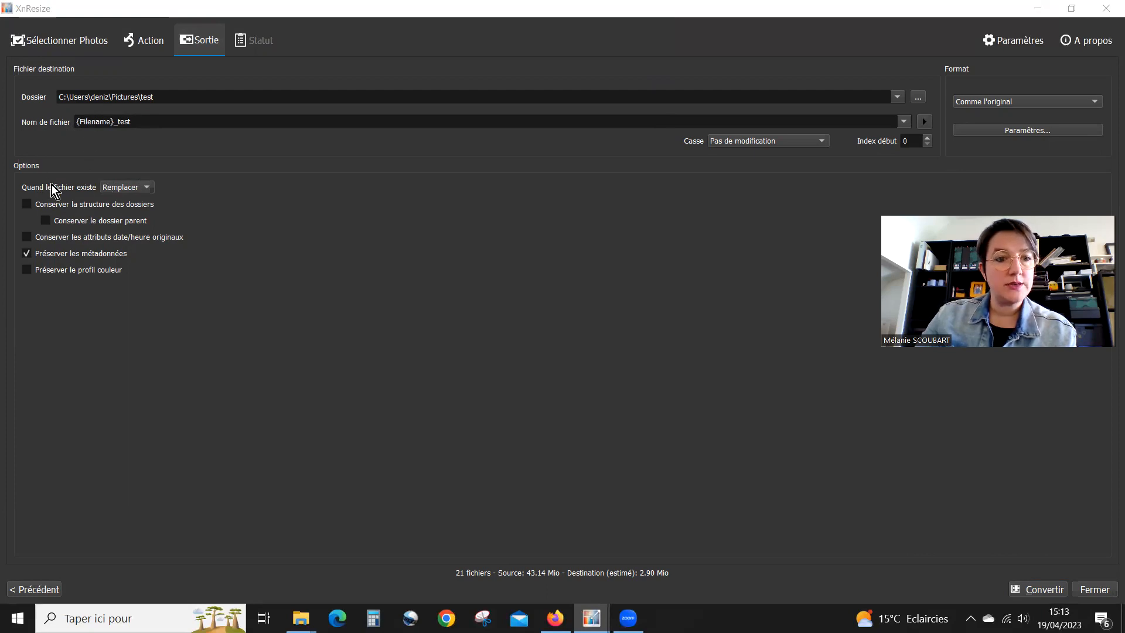
click(110, 187)
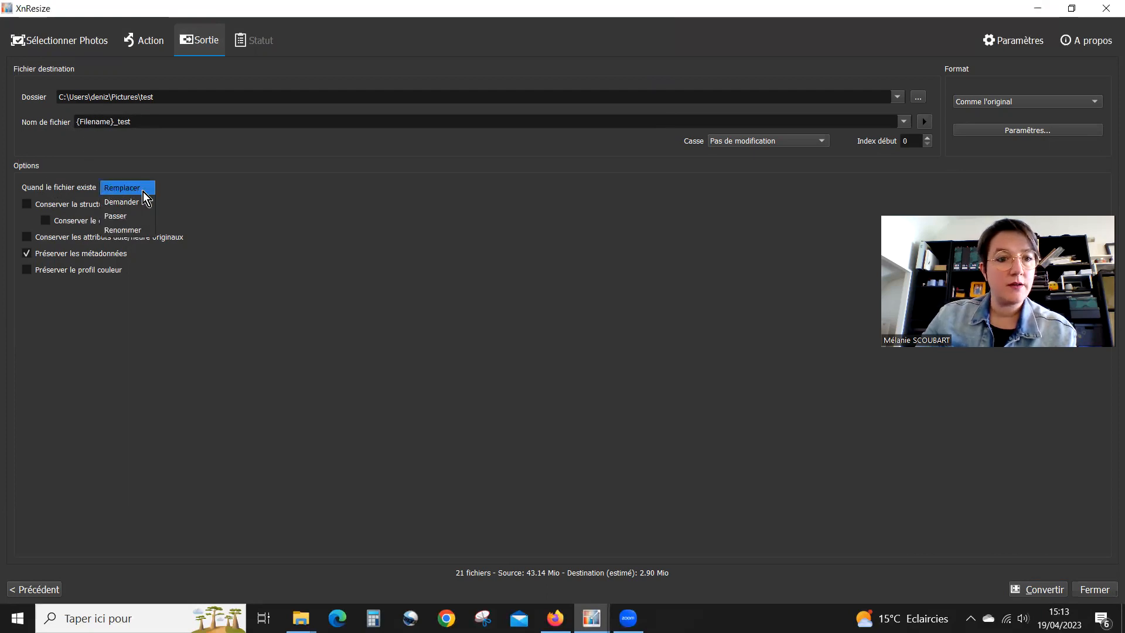
click(135, 231)
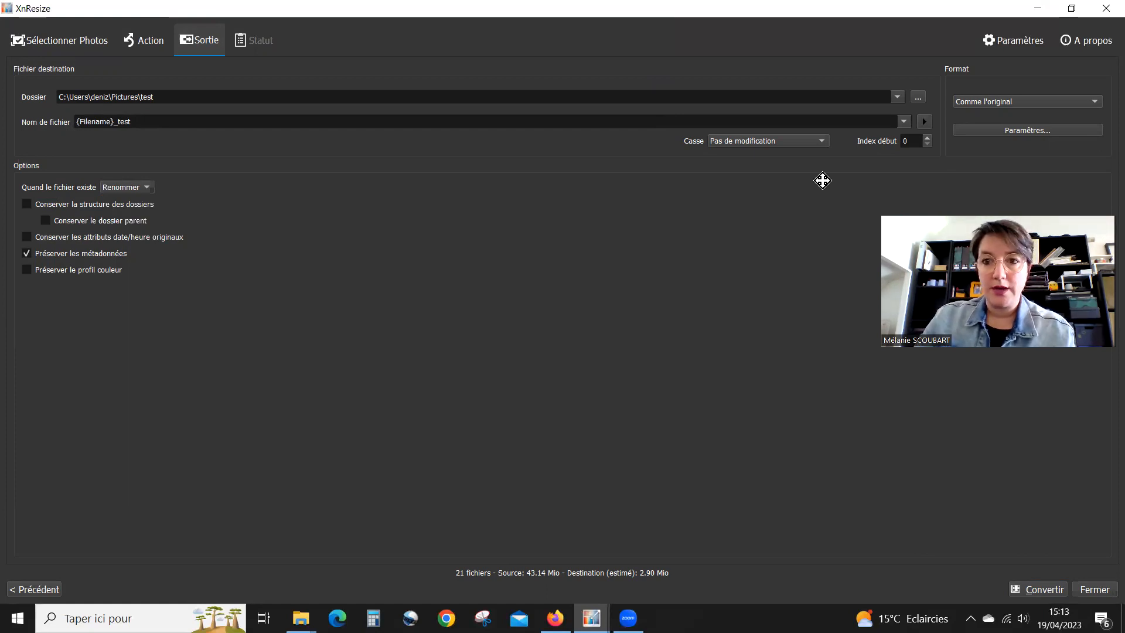
Keep the output format as Comme l'original and set the JPEG quality to 90 in the write settings
click(980, 103)
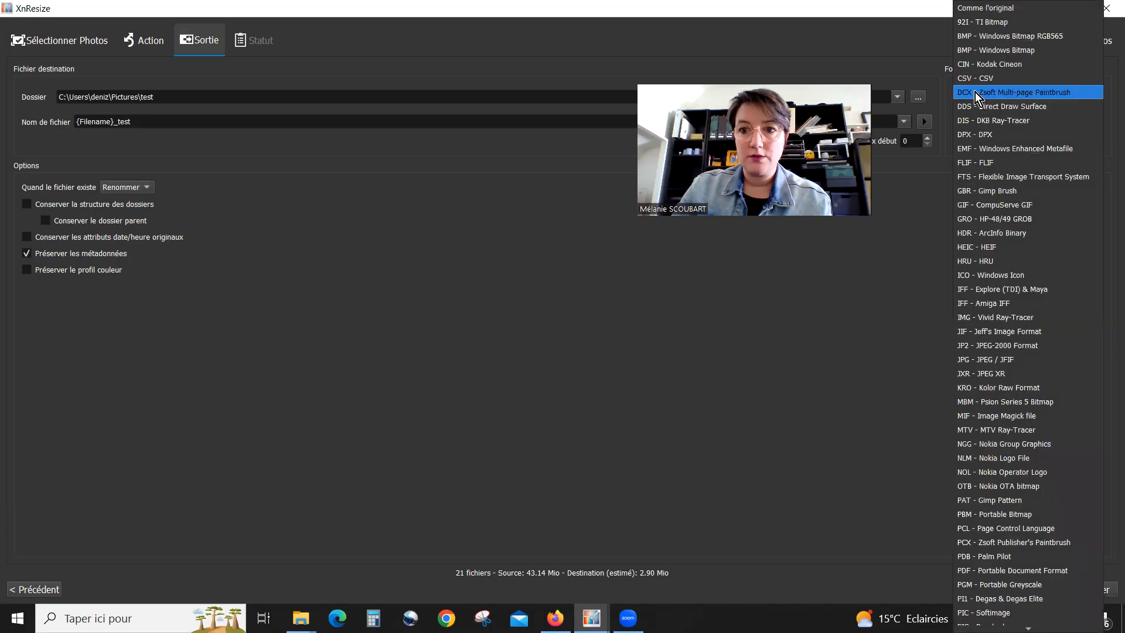
click(886, 370)
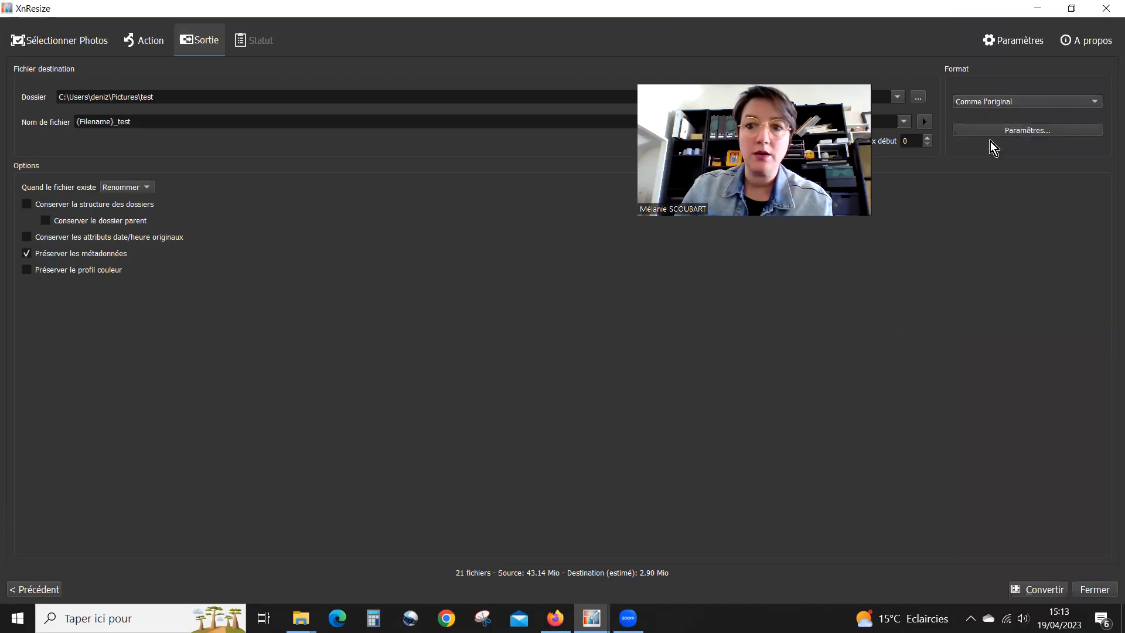
click(1009, 131)
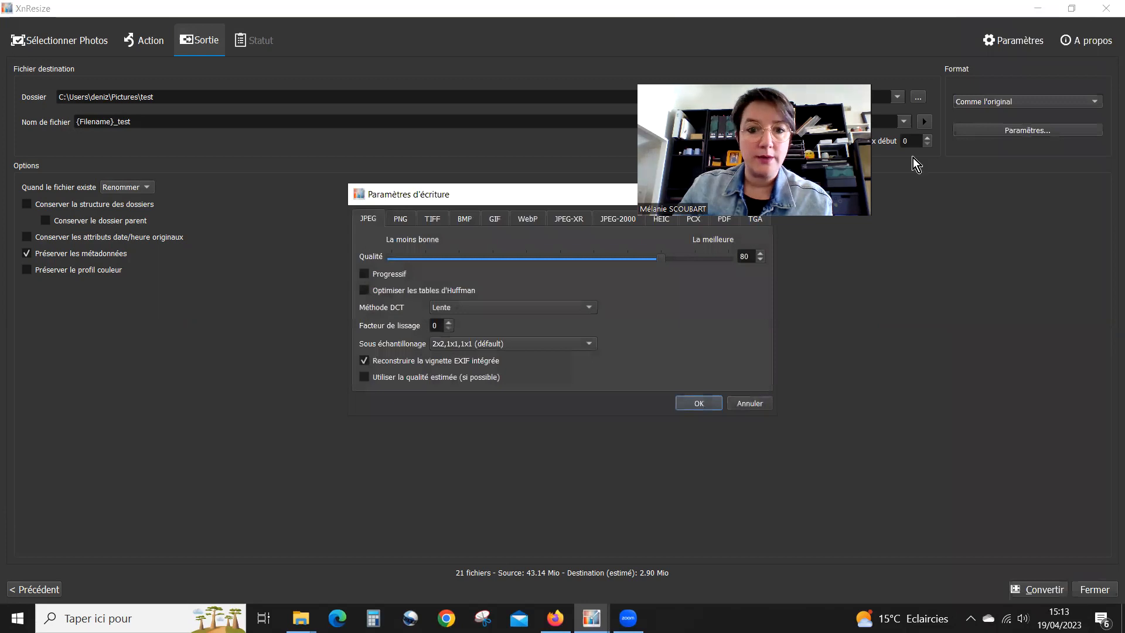
drag(506, 194, 441, 251)
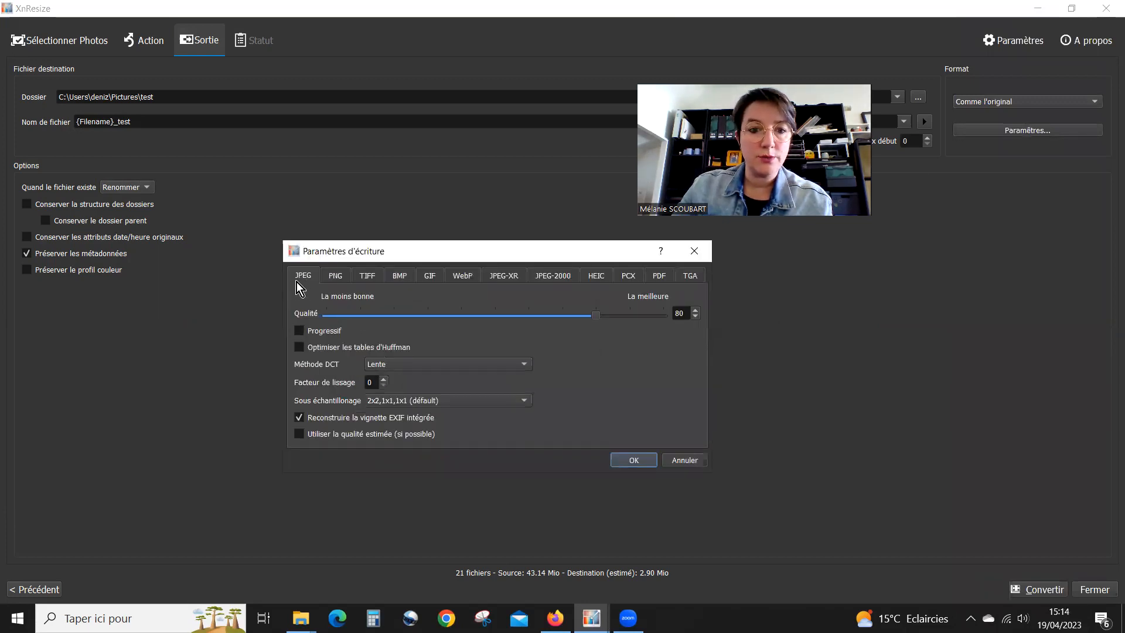
drag(594, 318, 635, 319)
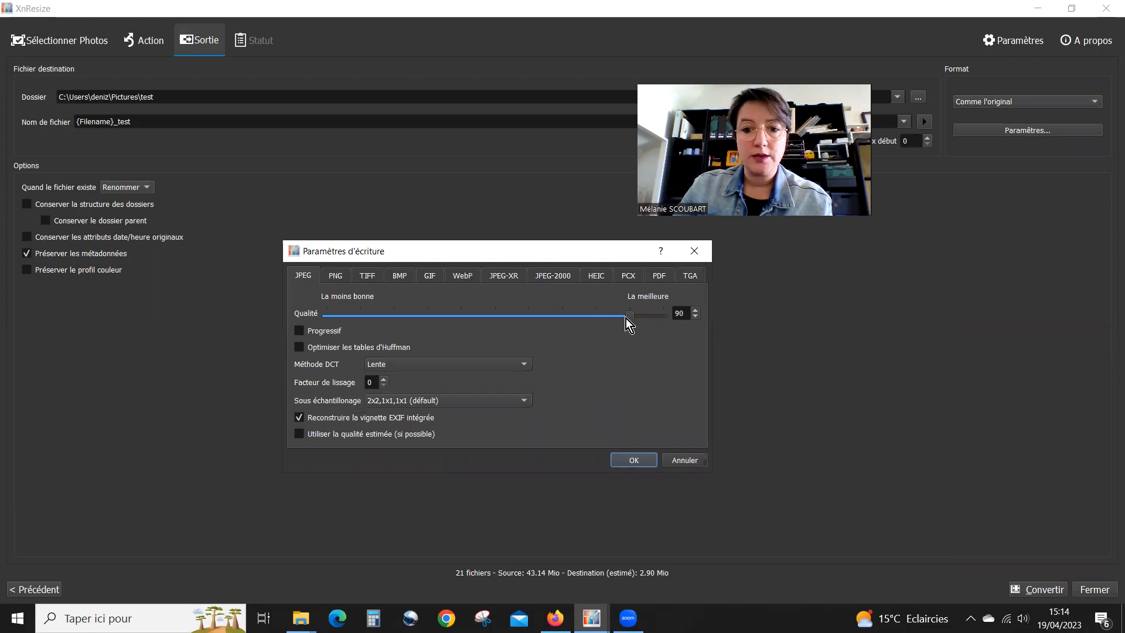
click(639, 459)
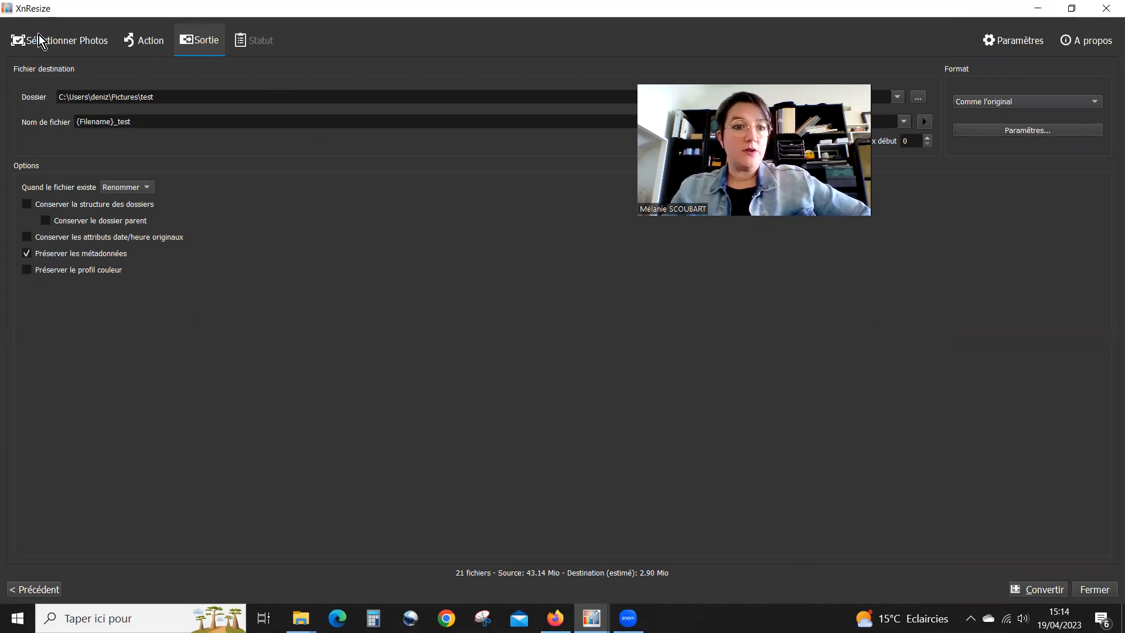
Recheck the resize action settings, return to the output settings and convert the photos
click(151, 43)
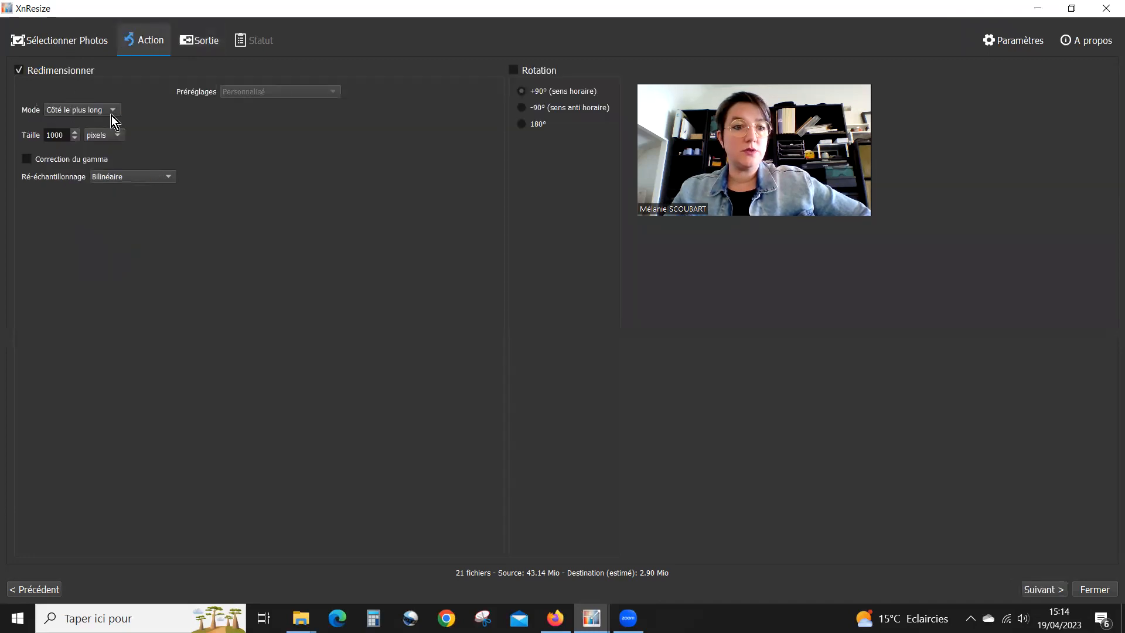
click(201, 47)
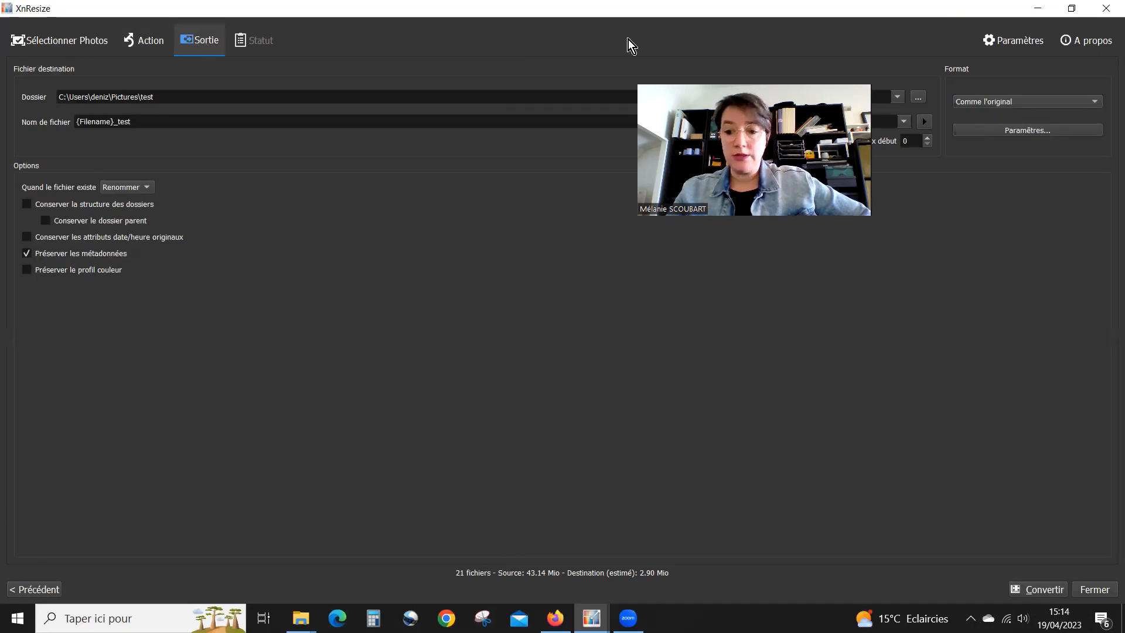
click(1045, 590)
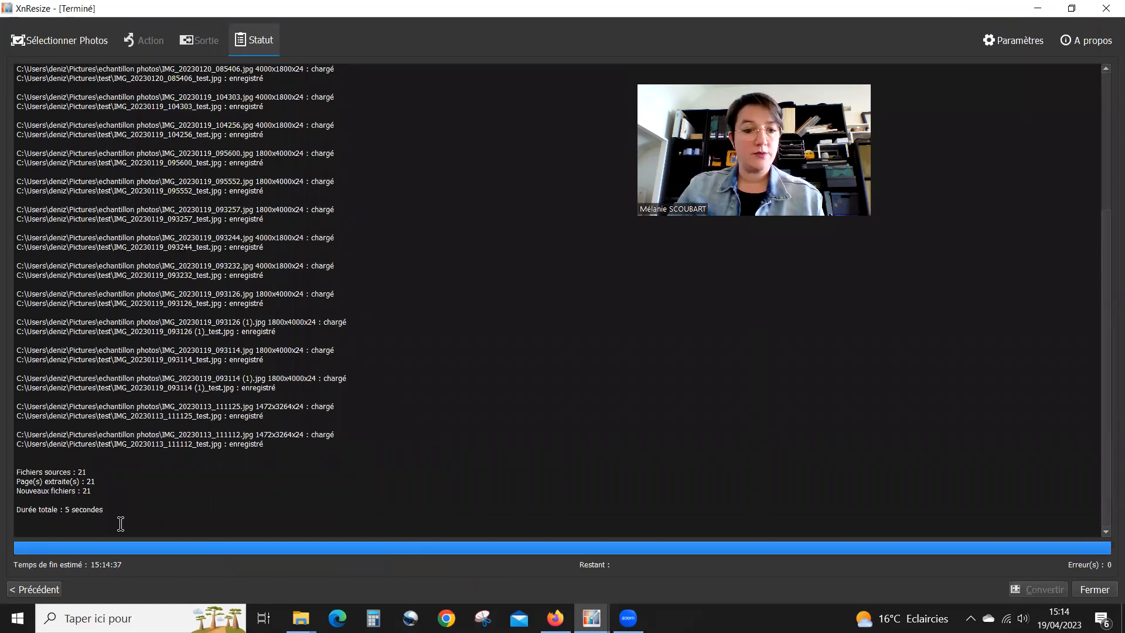
Switch to File Explorer and compare the total size of all photos in echantillon photos with those in the test folder under Images
mouse_move(301, 618)
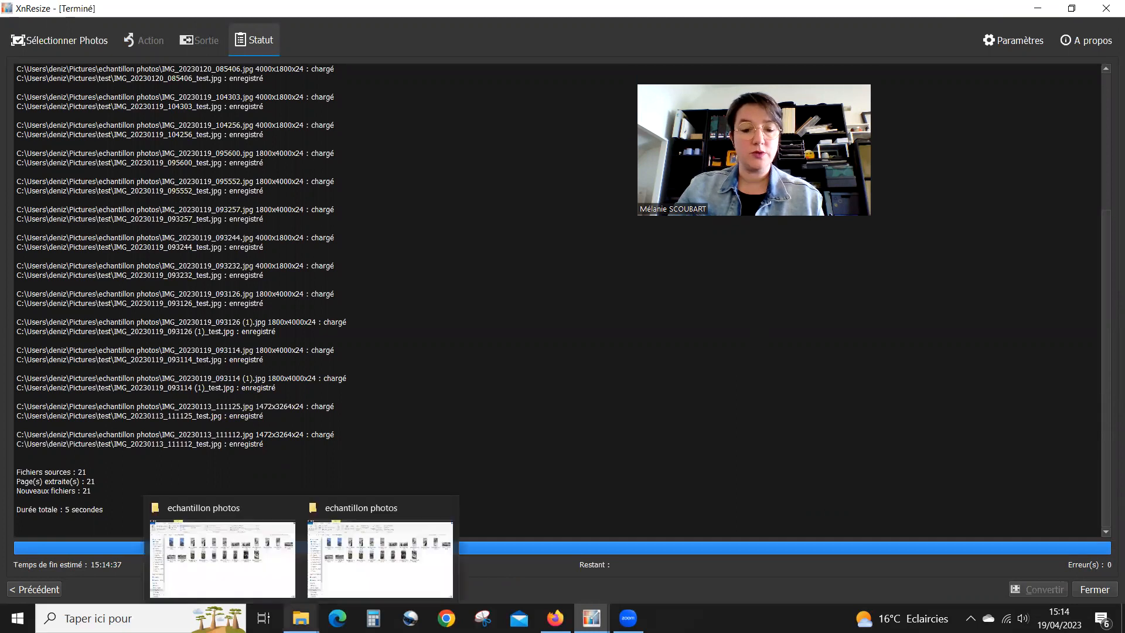
click(347, 575)
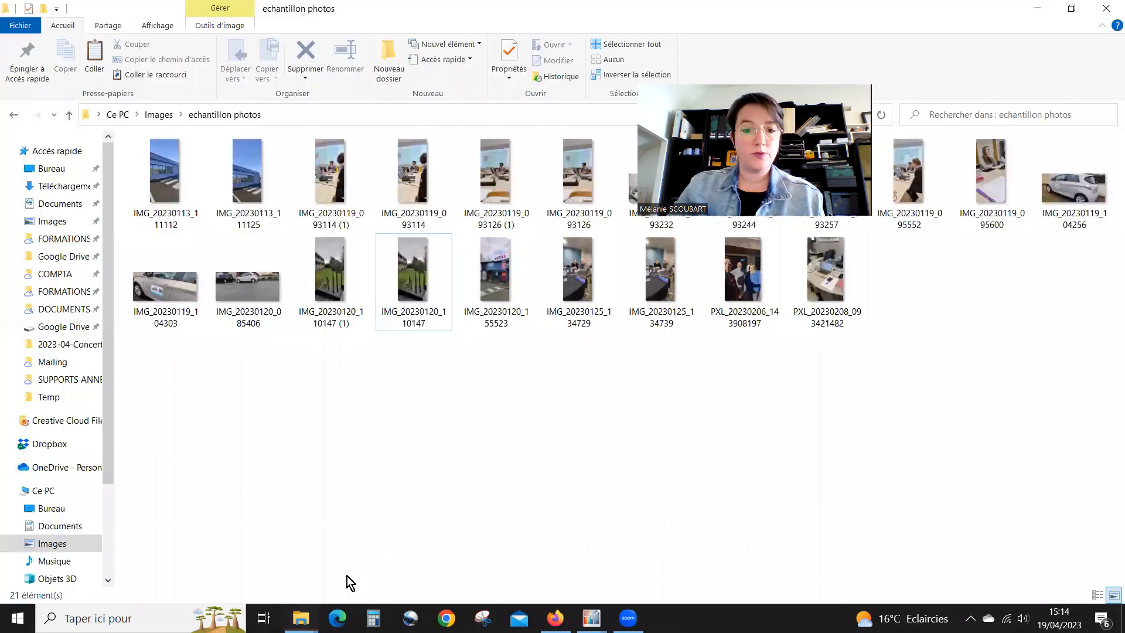
key(ctrl+a)
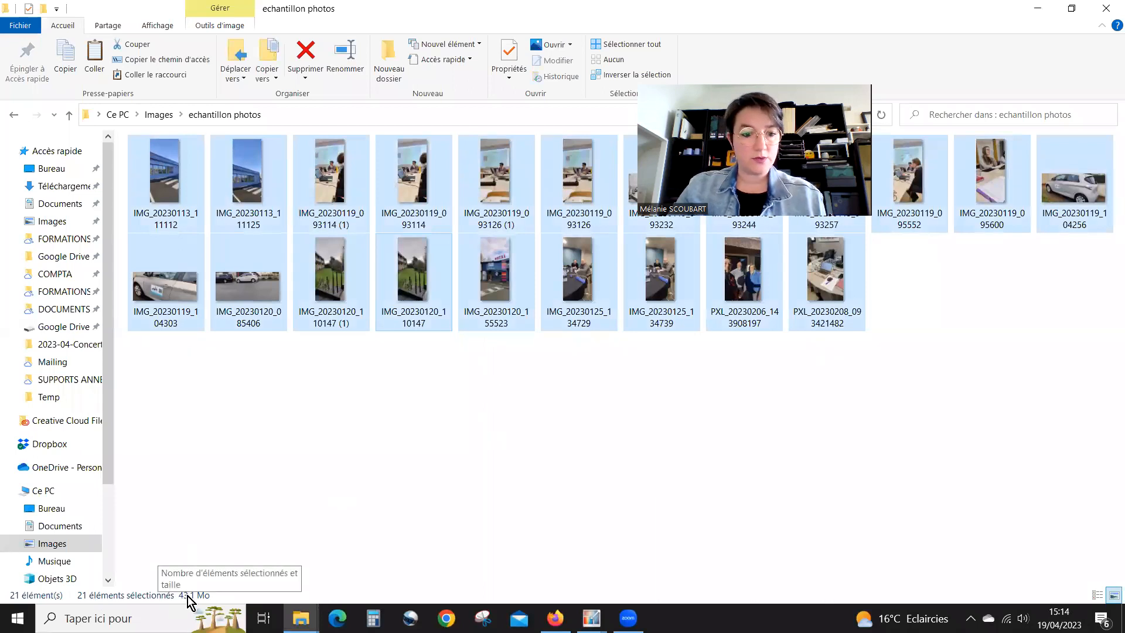
click(159, 116)
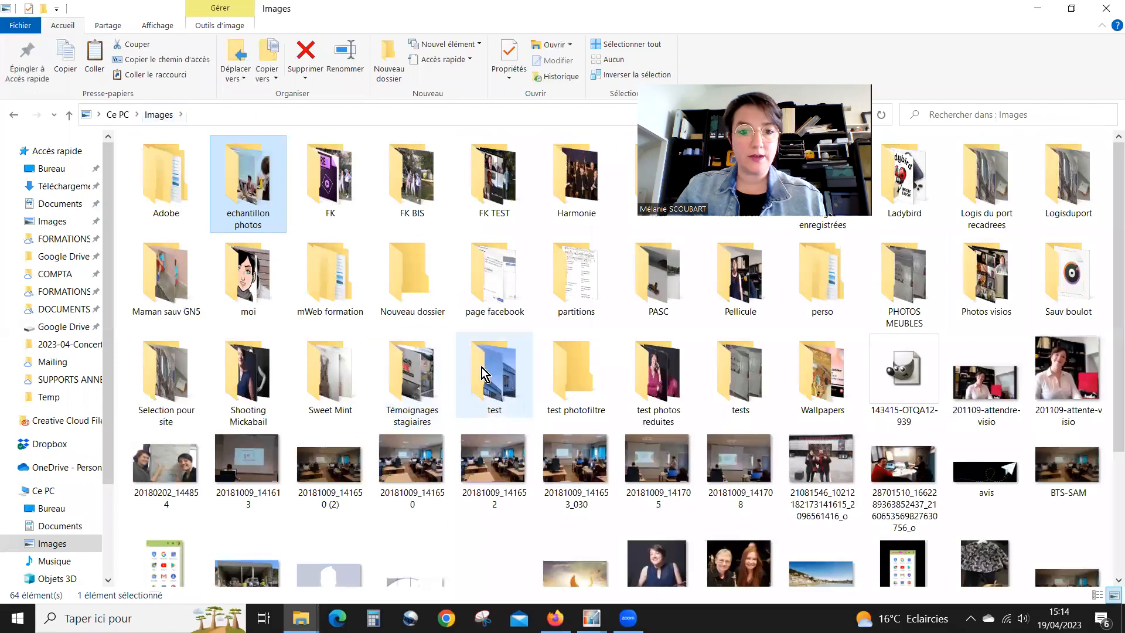
double_click(481, 367)
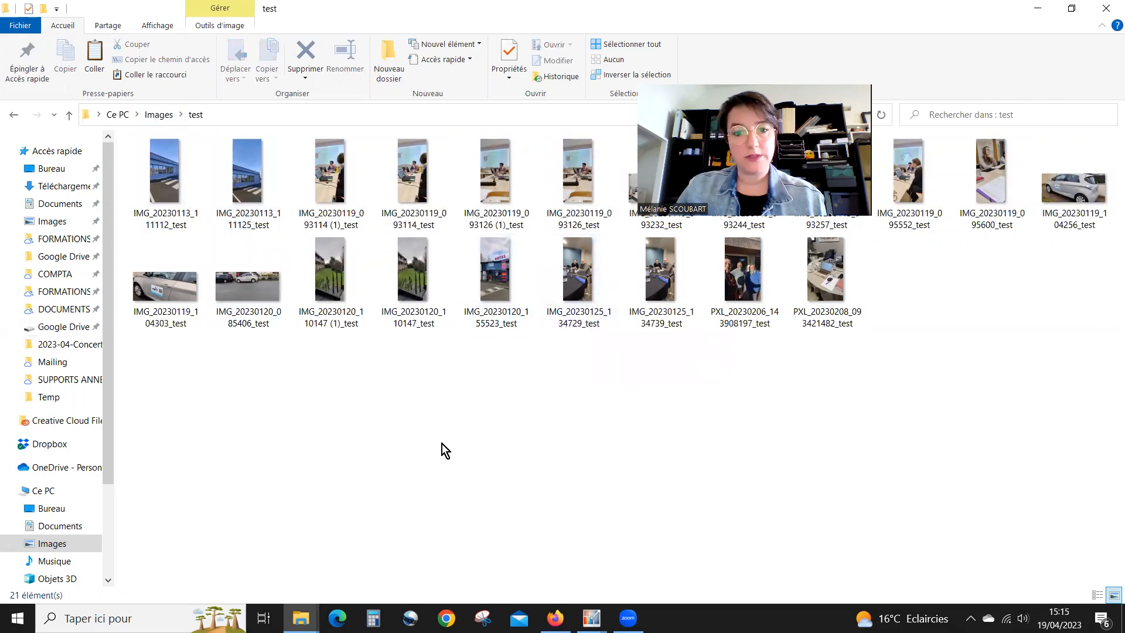
key(ctrl+a)
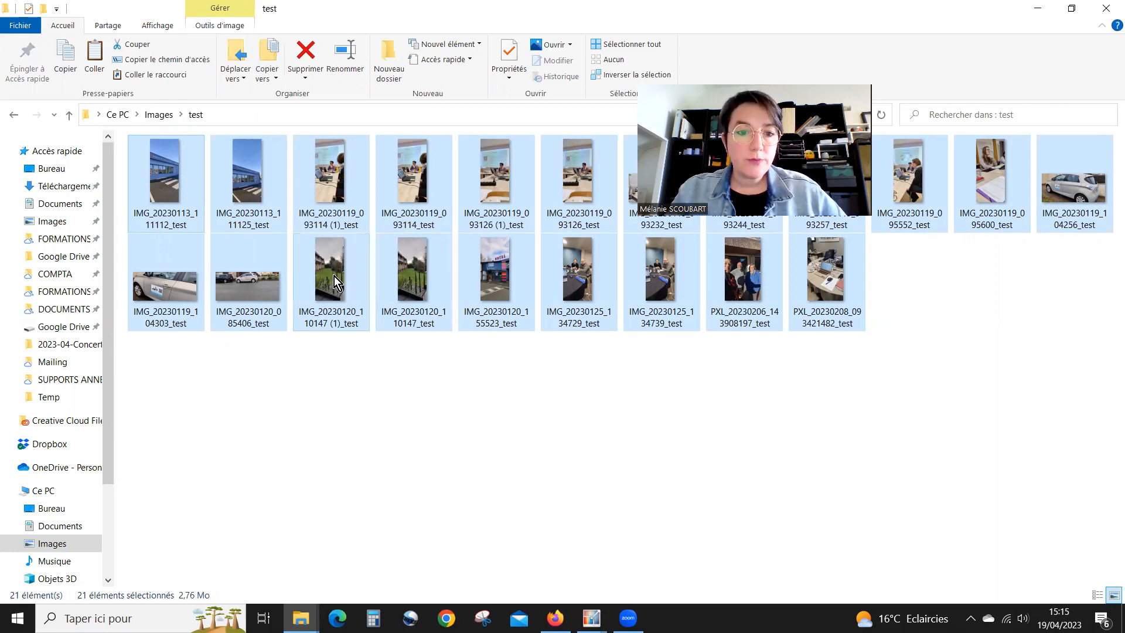
mouse_move(334, 276)
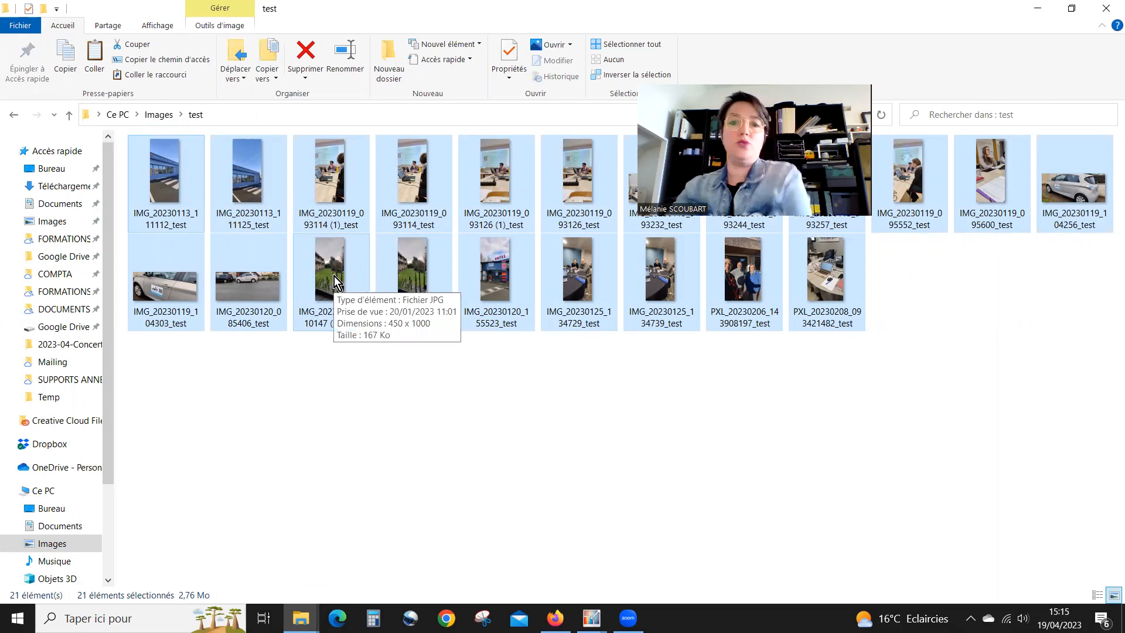